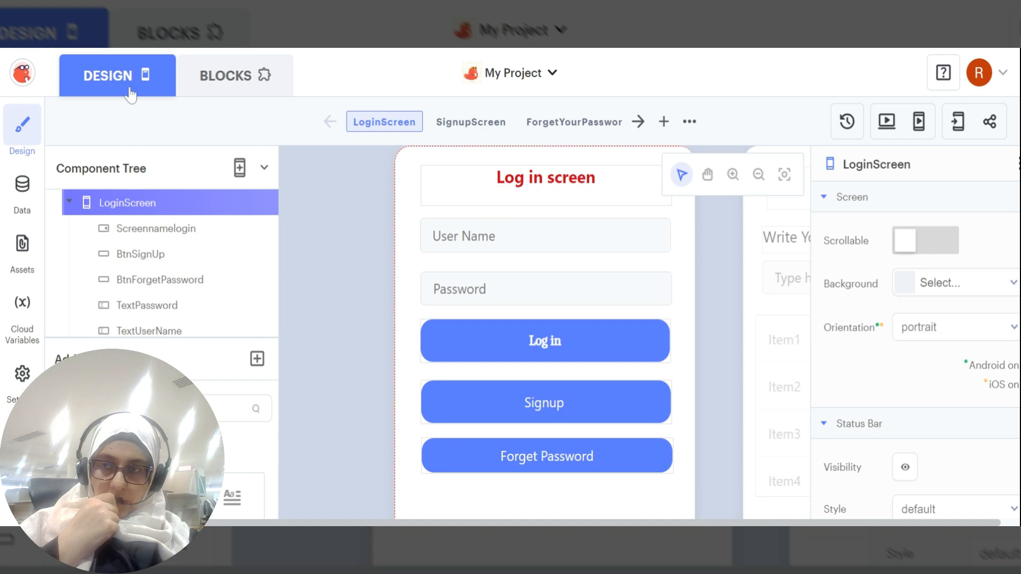
# Look at the LoginScreen's code blocks and return to its design layout
pyautogui.click(232, 80)
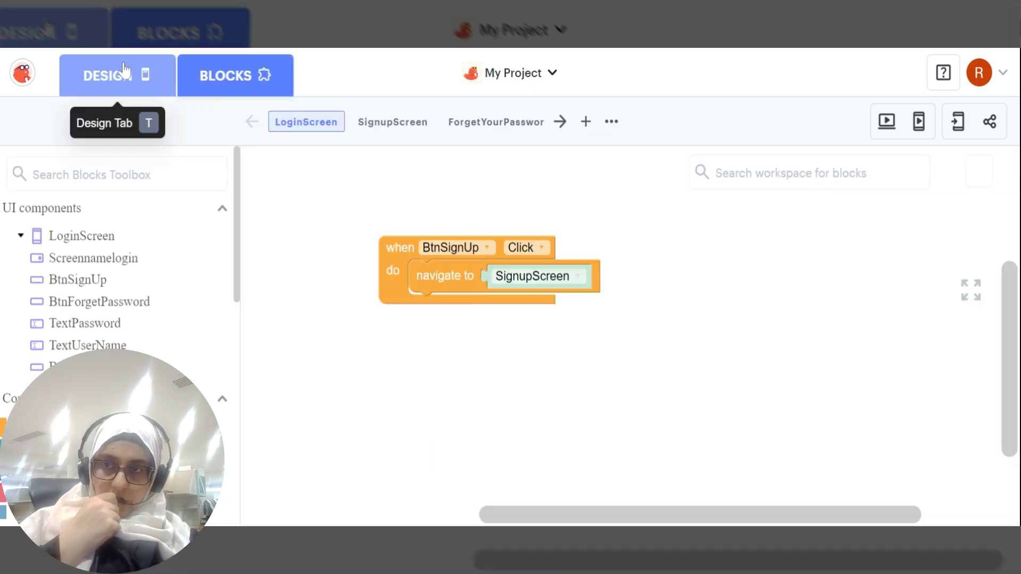
pyautogui.click(99, 83)
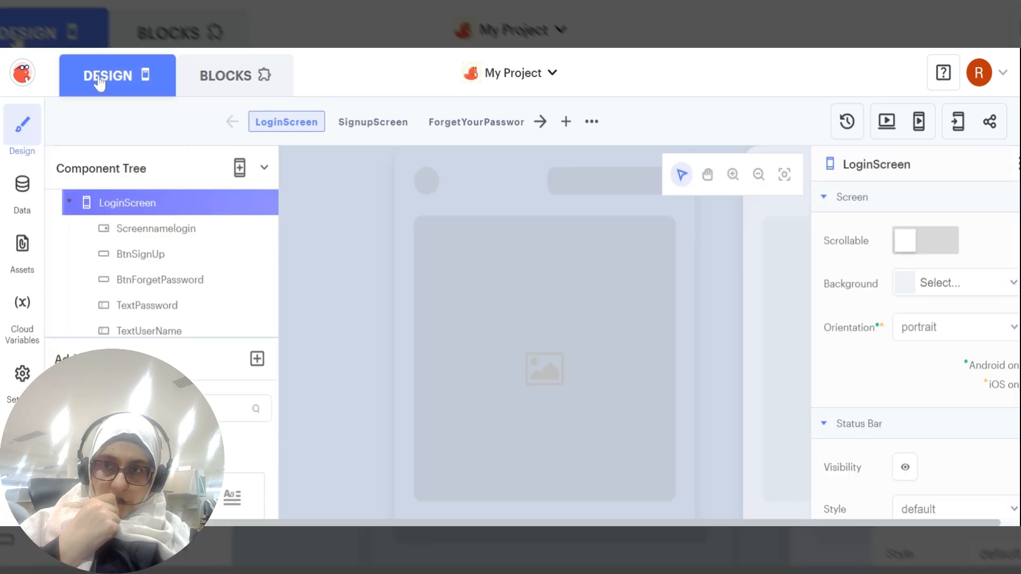
pyautogui.click(216, 80)
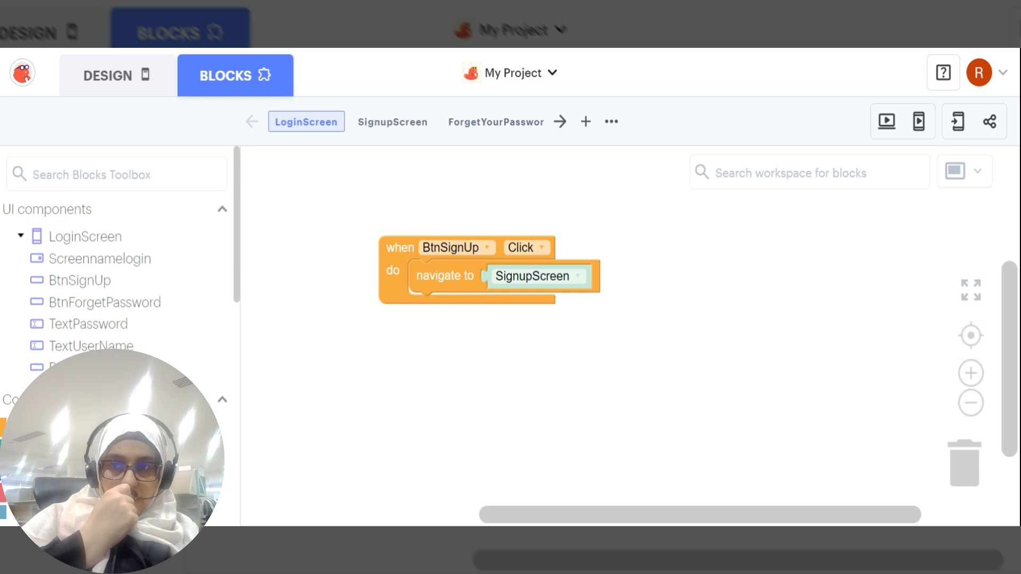
pyautogui.click(104, 75)
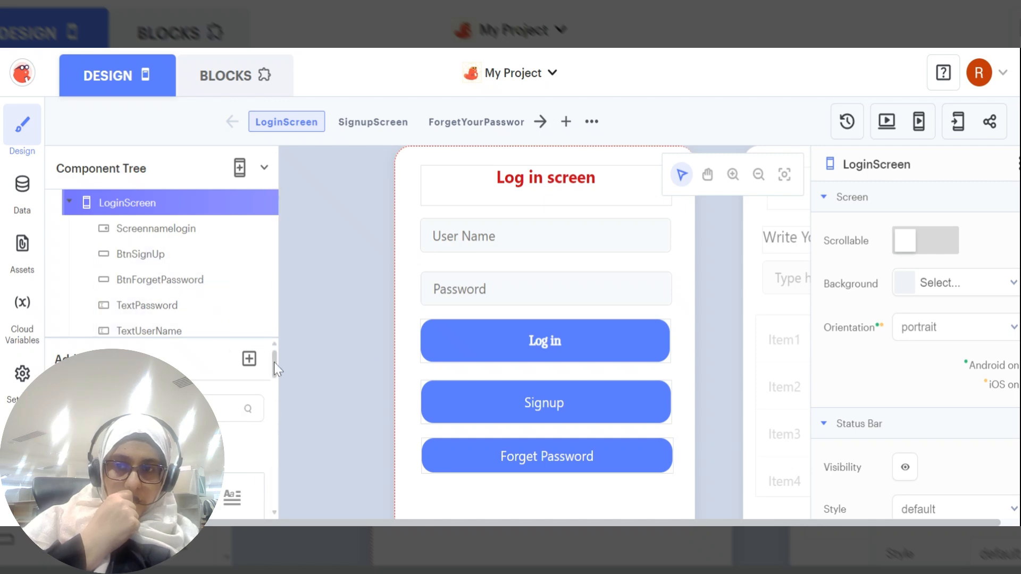
# Place a new label over the login screen's title and delete it again
pyautogui.moveTo(273, 363)
pyautogui.mouseDown()
pyautogui.moveTo(276, 398)
pyautogui.moveTo(276, 380)
pyautogui.mouseUp()
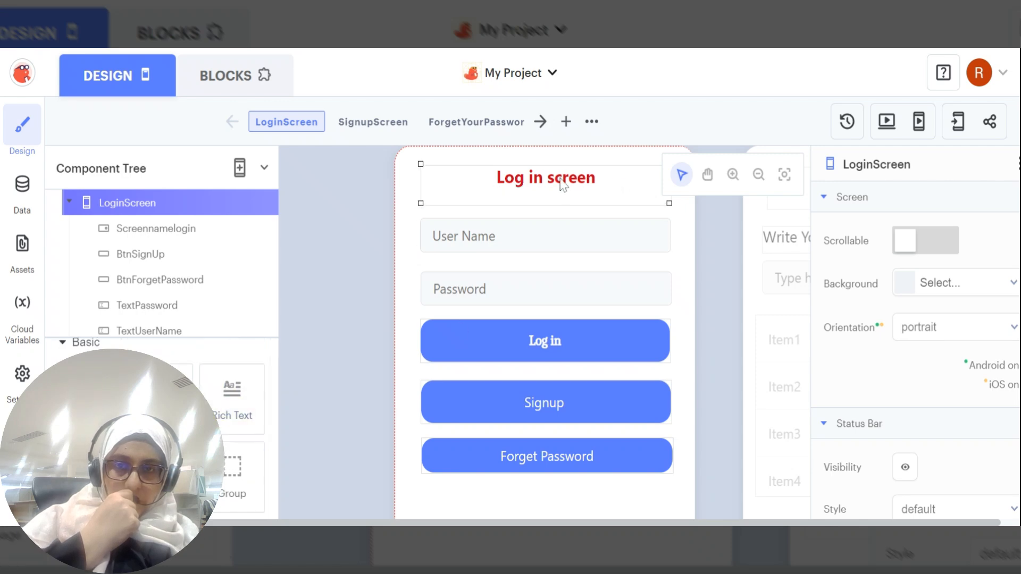
pyautogui.click(512, 195)
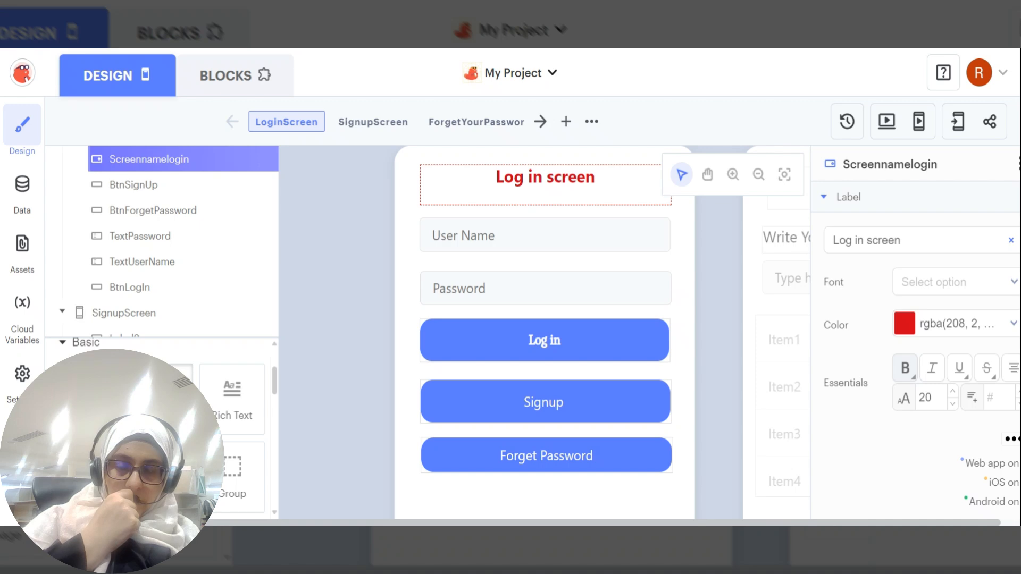
pyautogui.moveTo(170, 400); pyautogui.dragTo(478, 186)
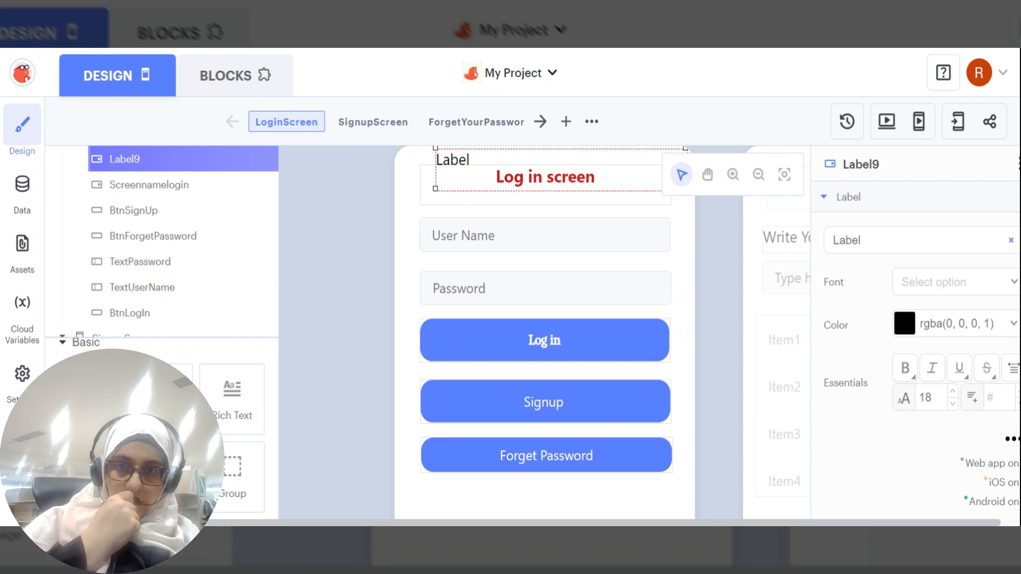
pyautogui.press('Delete')
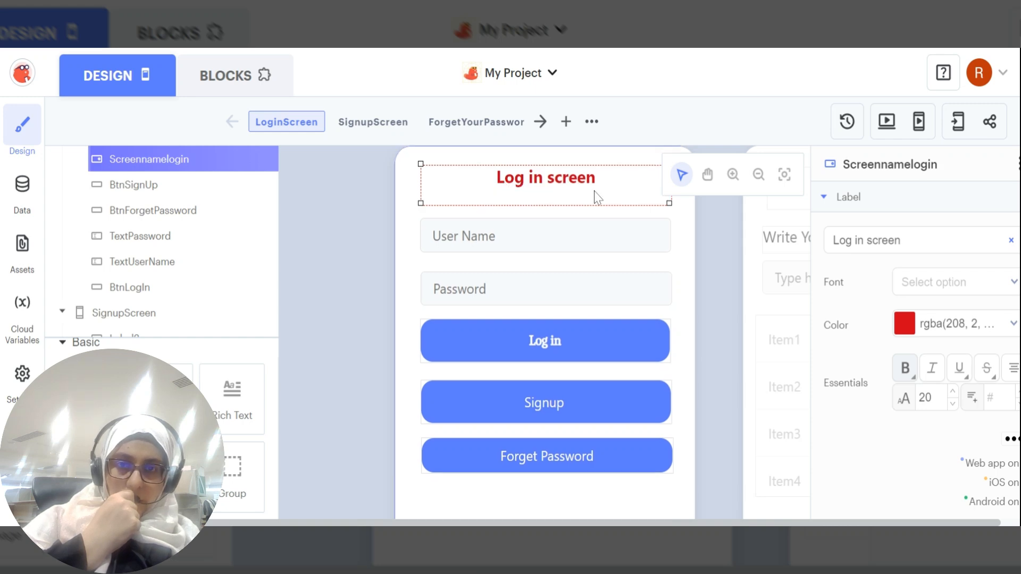
# Examine the text, font size and alignment properties of the "Log in screen" title label
pyautogui.click(929, 239)
pyautogui.moveTo(928, 241); pyautogui.dragTo(818, 252)
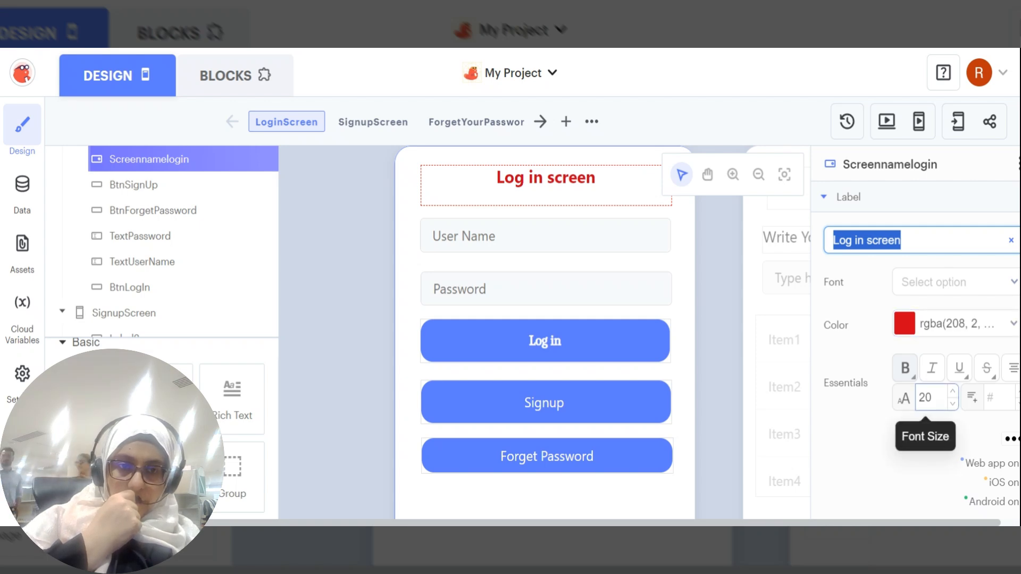
pyautogui.click(1011, 369)
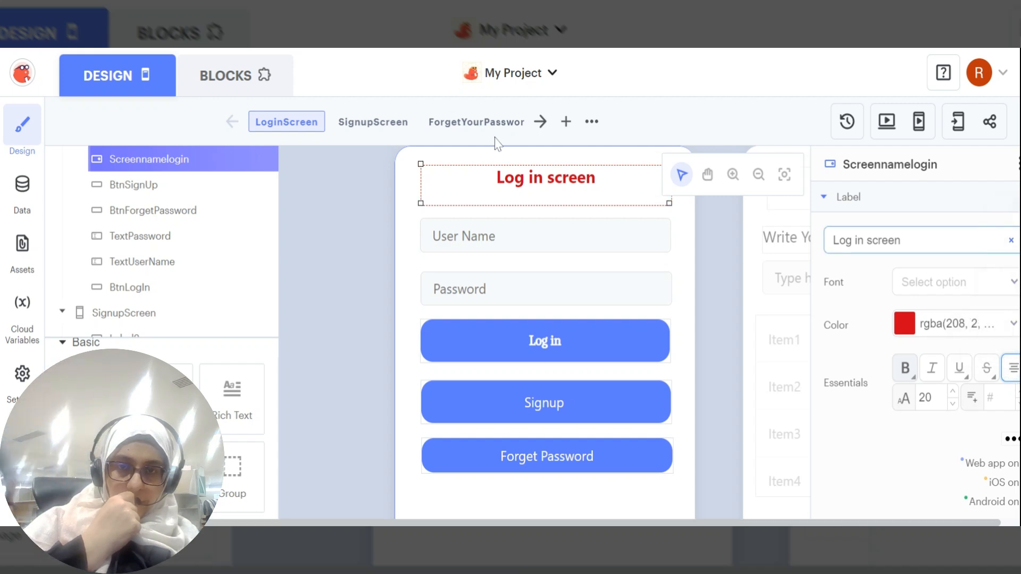
pyautogui.click(499, 189)
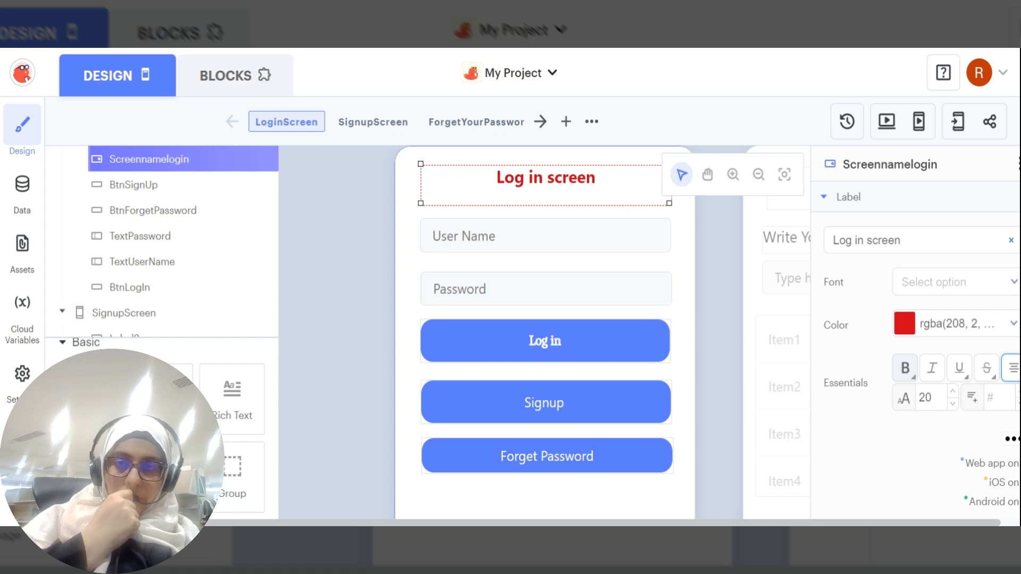
pyautogui.click(450, 246)
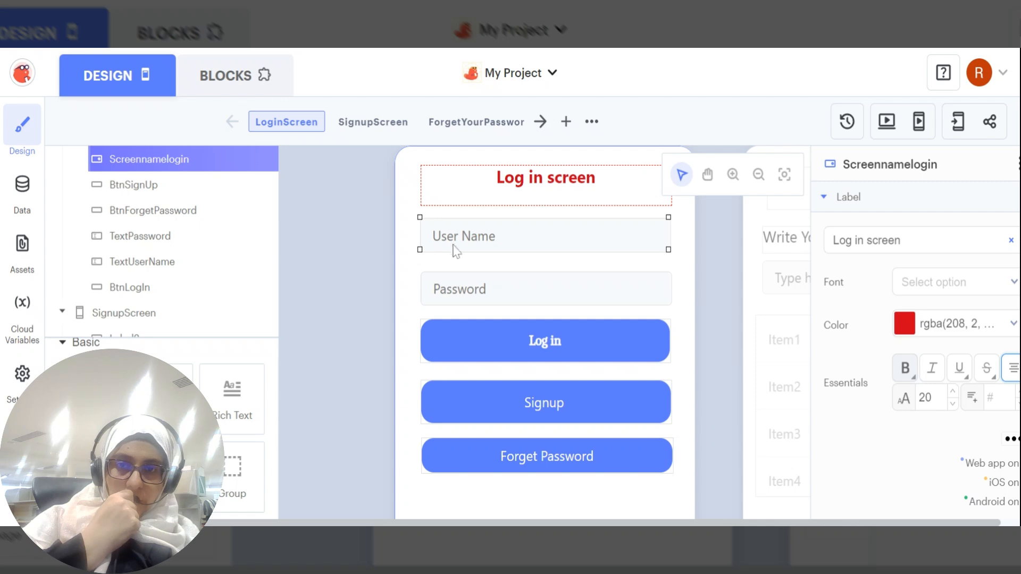
pyautogui.click(485, 295)
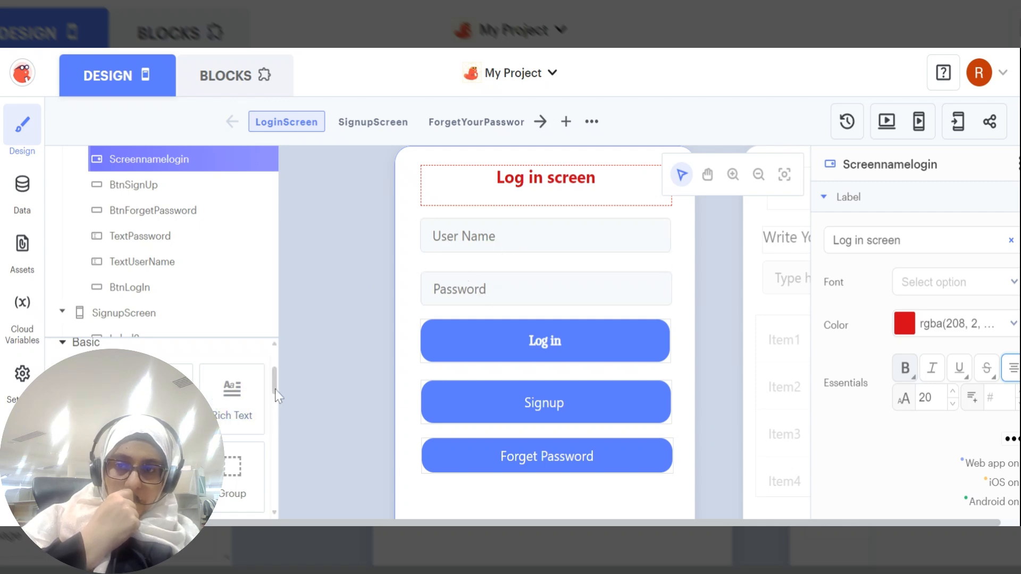
# Add a text input just above the existing user name field and set its hint to "User Name"
pyautogui.moveTo(275, 390)
pyautogui.mouseDown()
pyautogui.moveTo(275, 416)
pyautogui.moveTo(276, 394)
pyautogui.mouseUp()
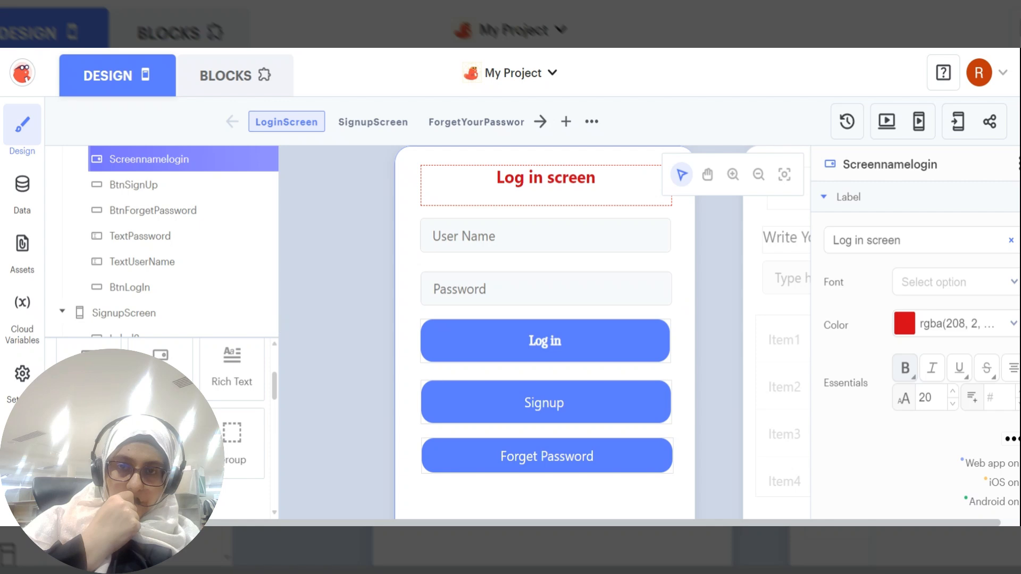
pyautogui.moveTo(89, 443); pyautogui.dragTo(570, 216)
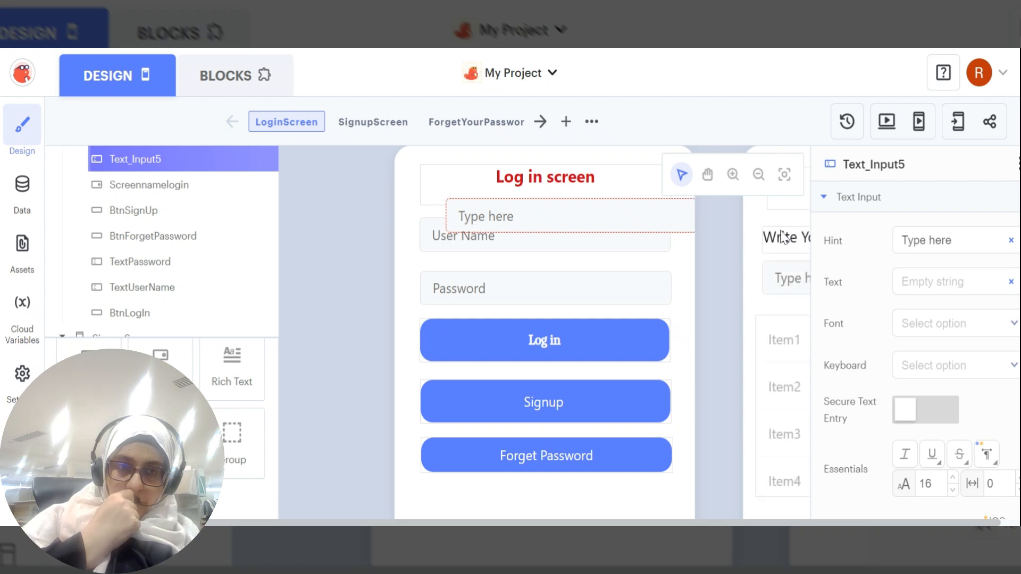
pyautogui.click(952, 240)
pyautogui.moveTo(952, 240); pyautogui.dragTo(894, 241)
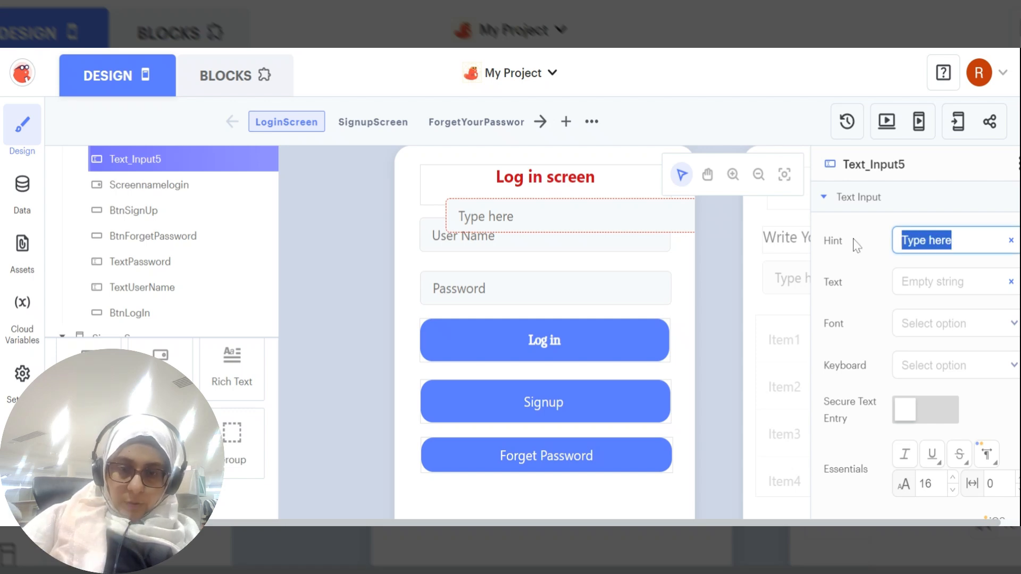
pyautogui.write('Us')
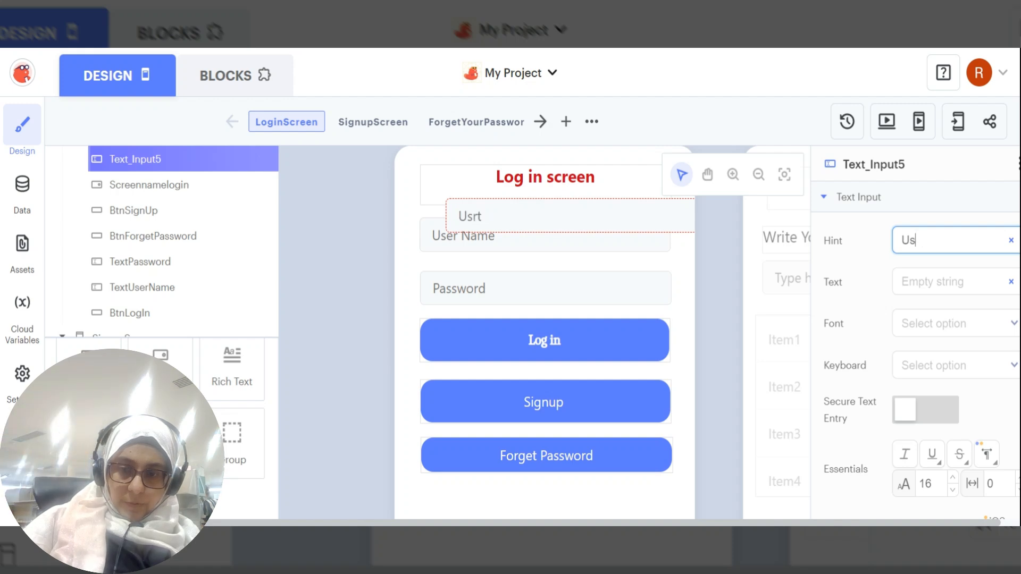
pyautogui.write('rter Name')
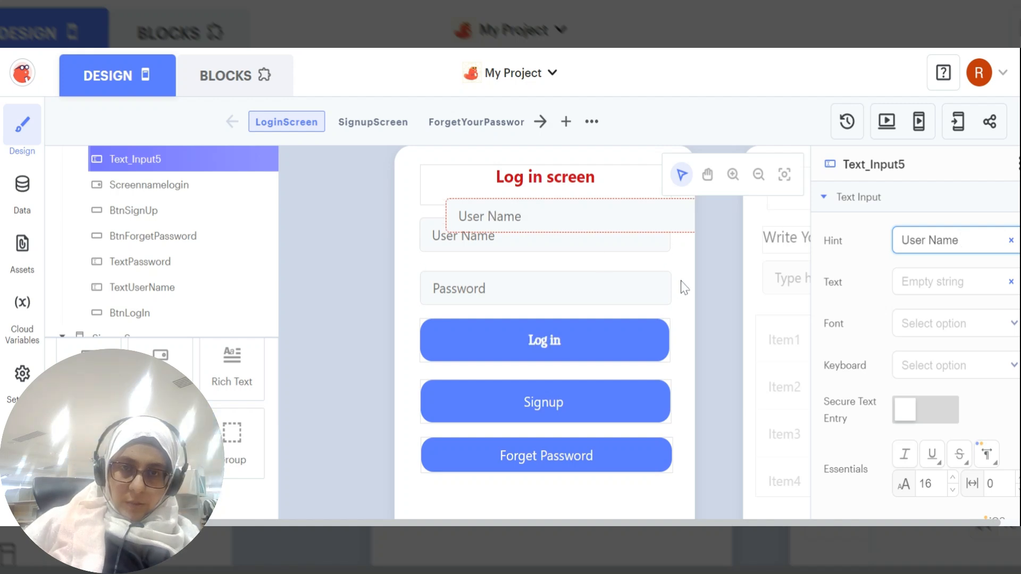
# Delete the extra User Name text input overlapping the original field
pyautogui.click(680, 266)
pyautogui.click(641, 235)
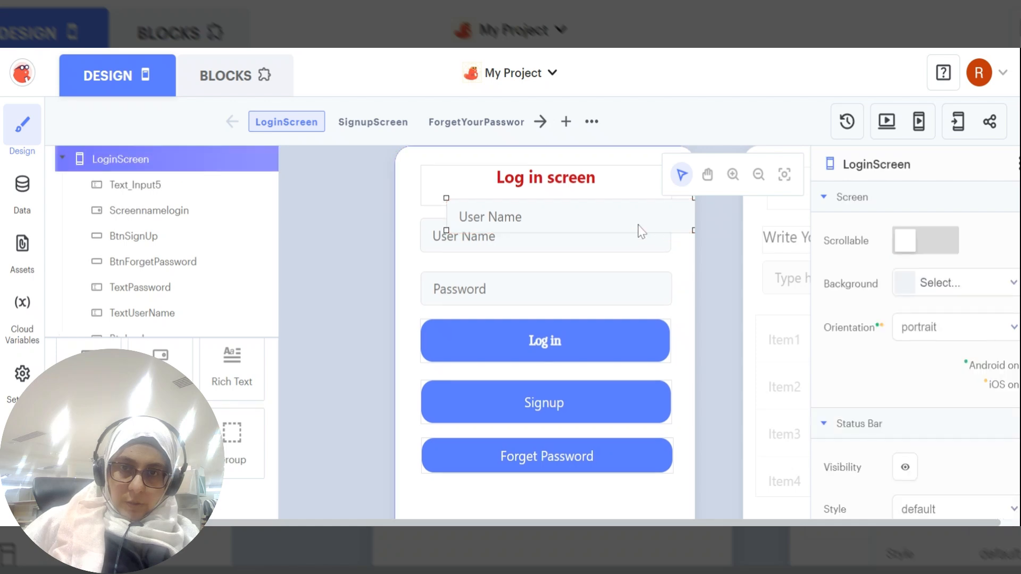
pyautogui.click(639, 225)
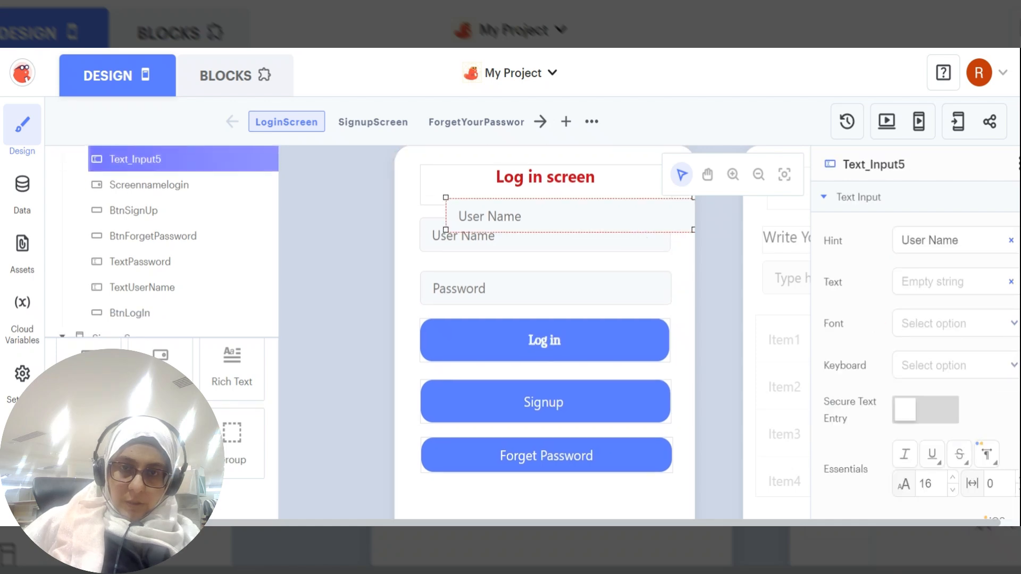
pyautogui.press('Delete')
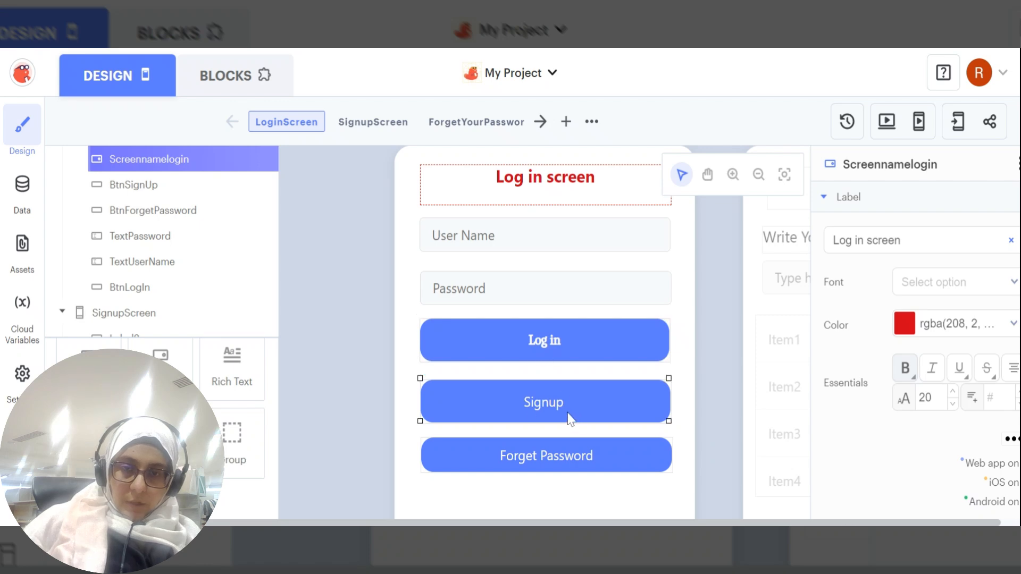
pyautogui.click(540, 344)
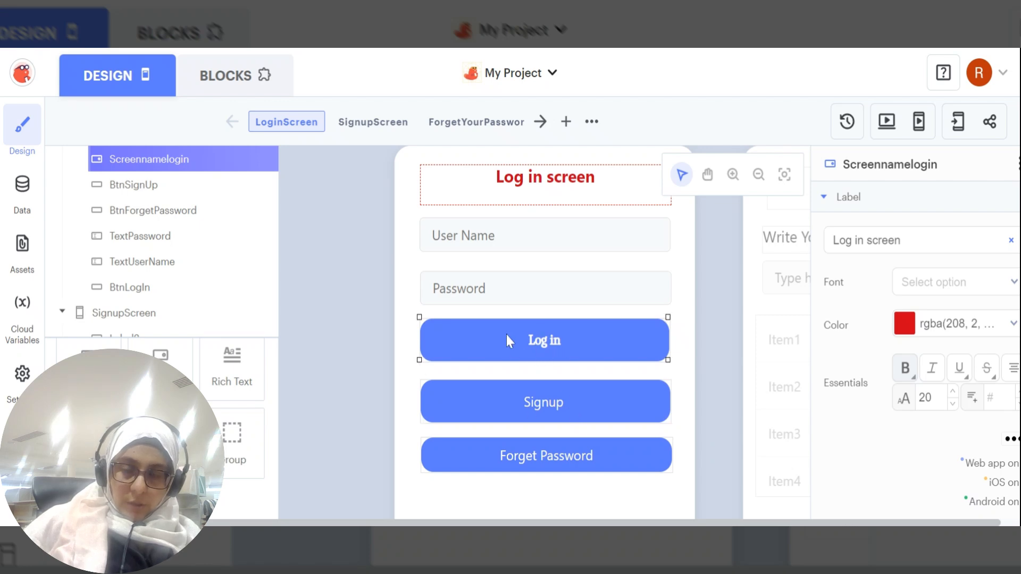
pyautogui.click(496, 246)
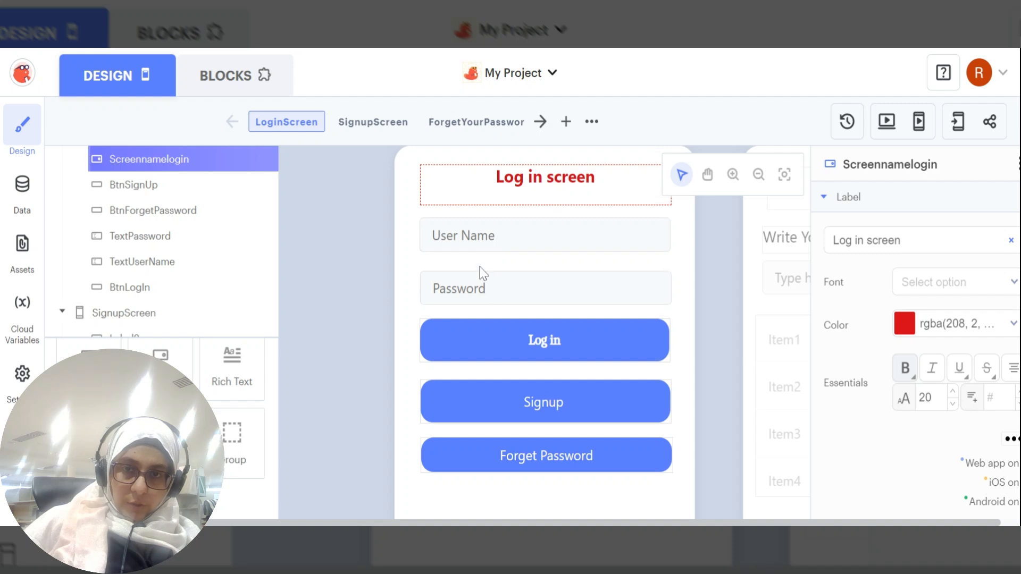
pyautogui.click(512, 407)
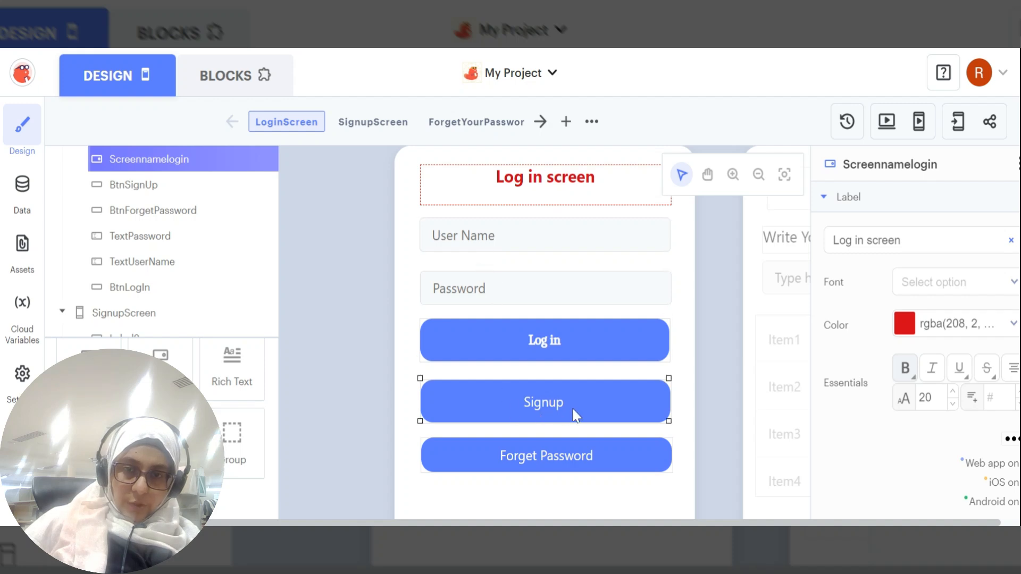
pyautogui.click(542, 346)
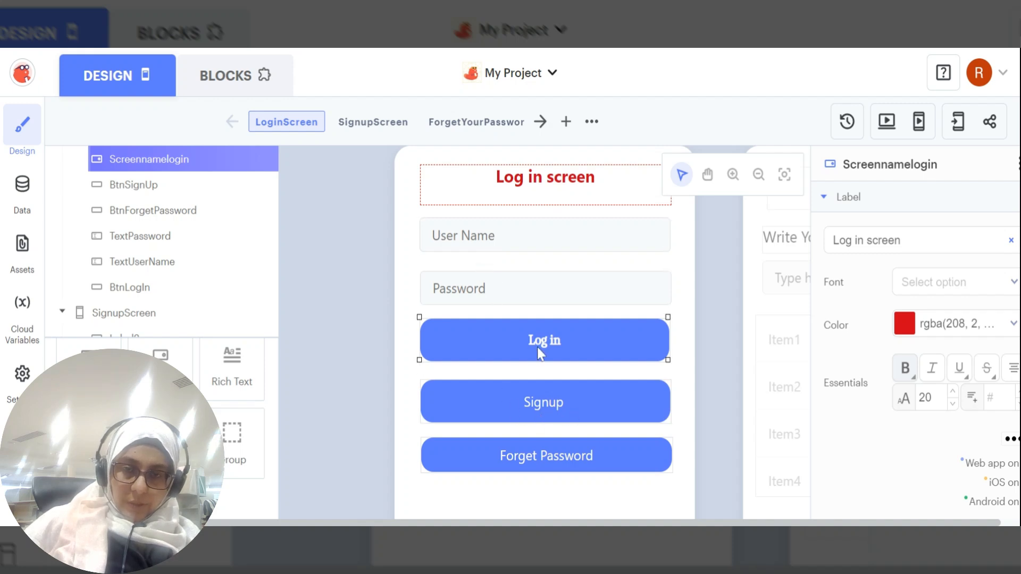
pyautogui.click(508, 468)
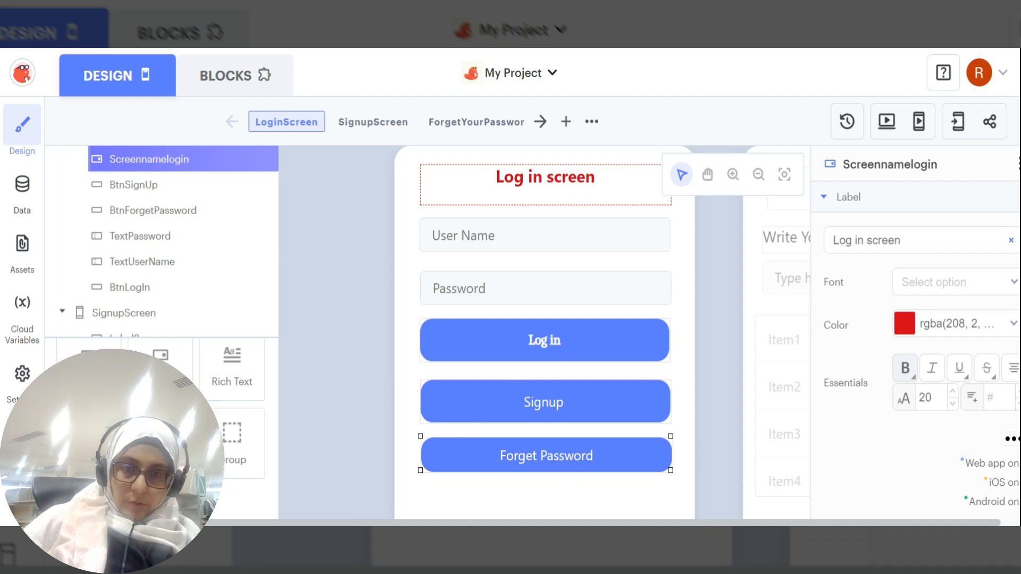
# Change the Forget Password button's text to "Forget Password or username"
pyautogui.click(570, 474)
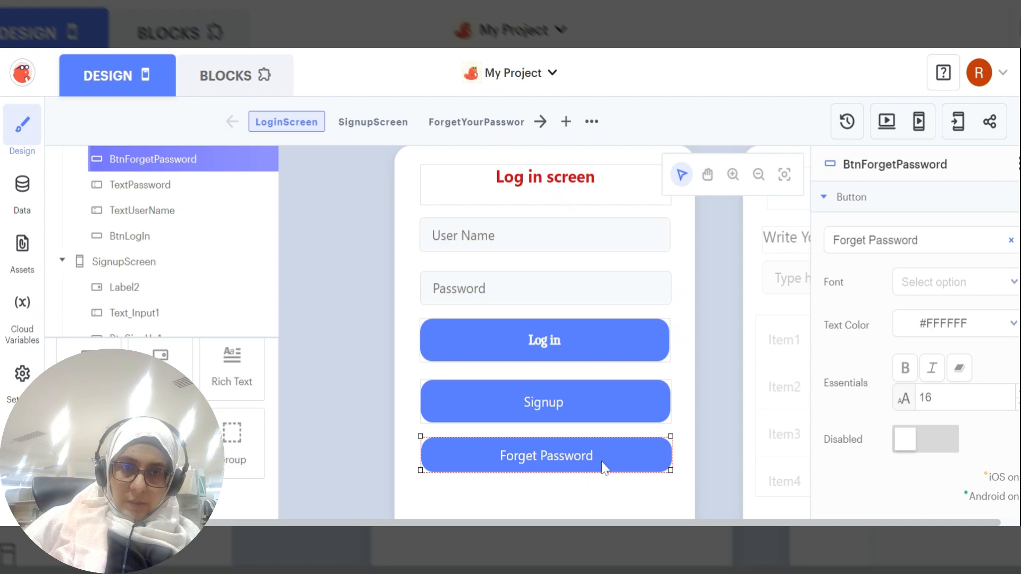
pyautogui.click(987, 249)
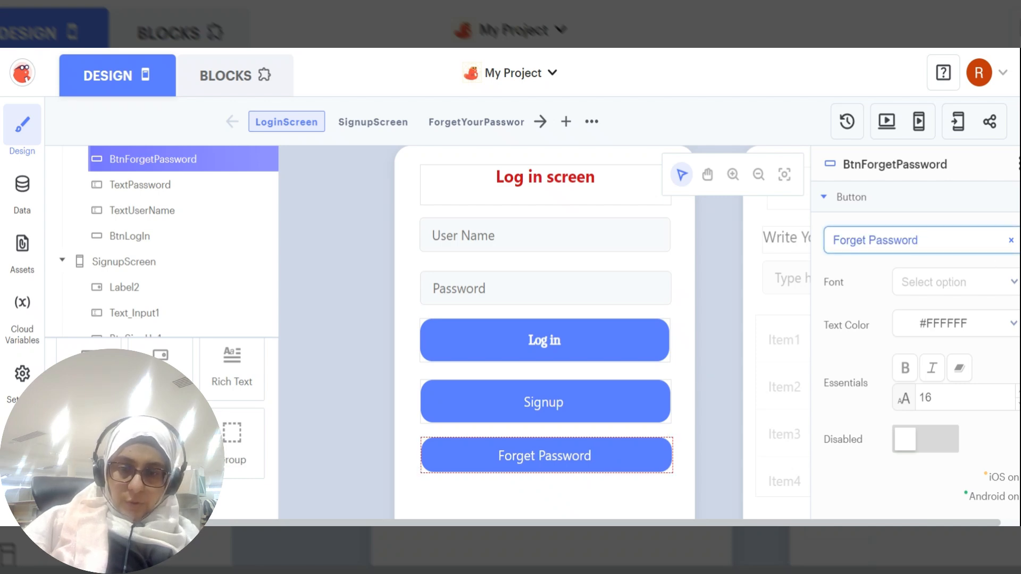
pyautogui.write('or user')
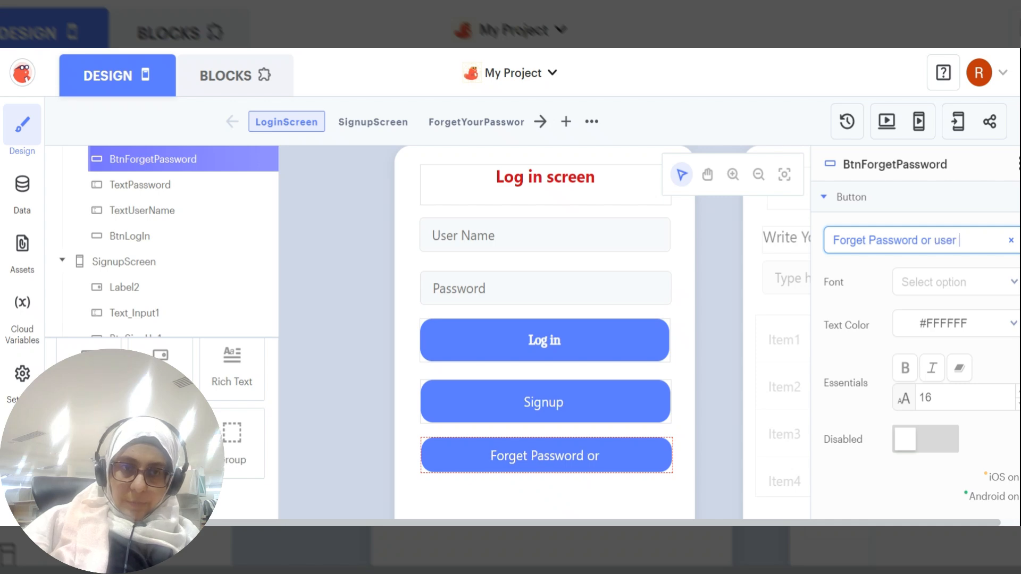
pyautogui.write('name')
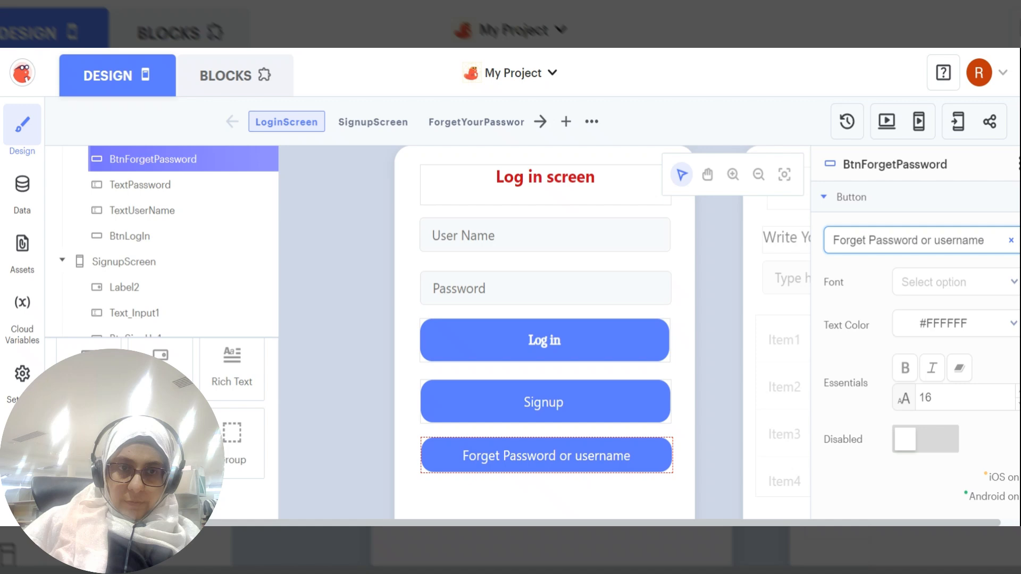
# Remove "or username" from the button's text so it reads "Forget Password"
pyautogui.press('BackSpace')
pyautogui.press('BackSpace')
pyautogui.press('BackSpace')
pyautogui.press('BackSpace')
pyautogui.press('BackSpace')
pyautogui.press('BackSpace')
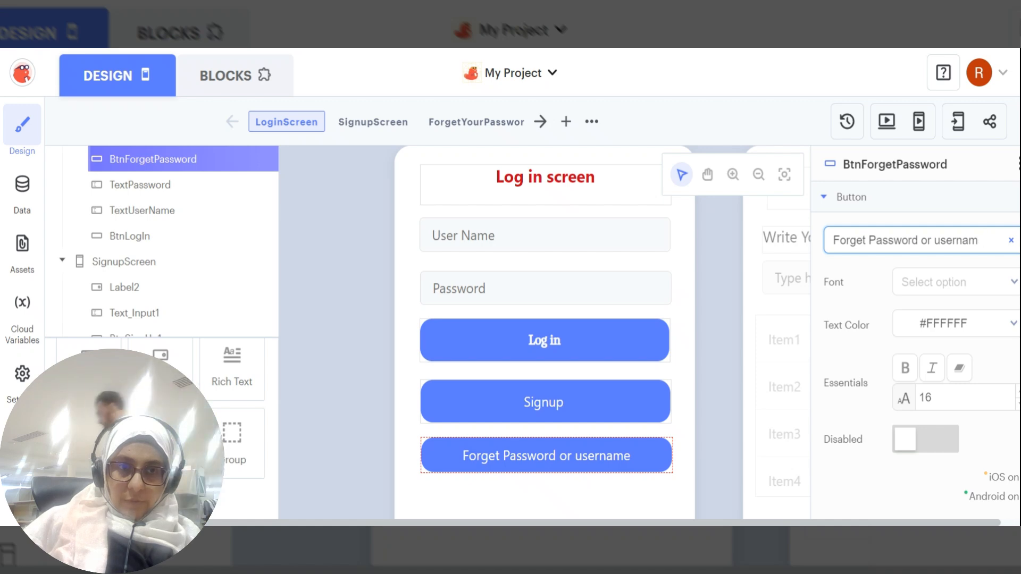
pyautogui.press('BackSpace')
pyautogui.press('BackSpace')
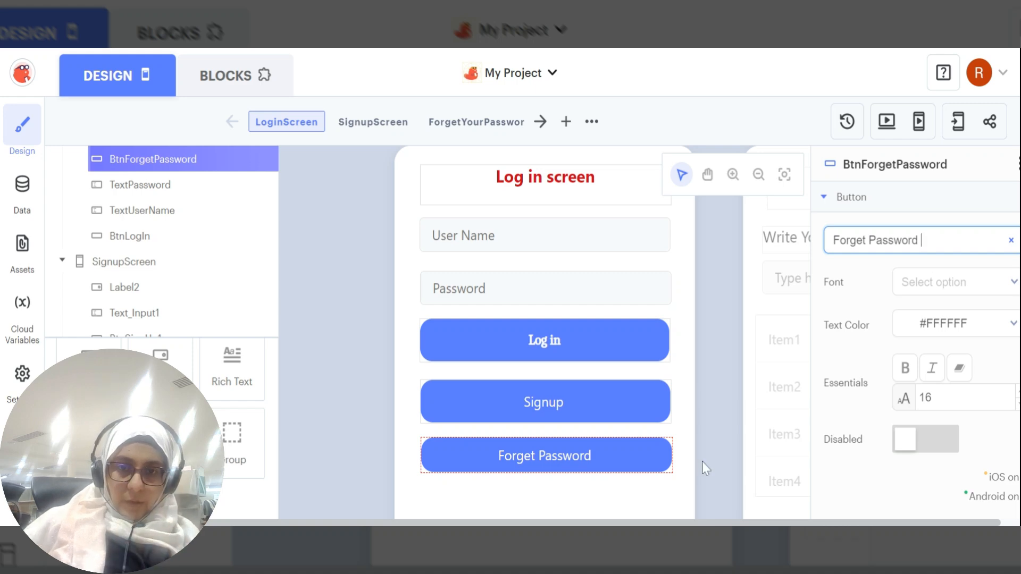
pyautogui.click(560, 509)
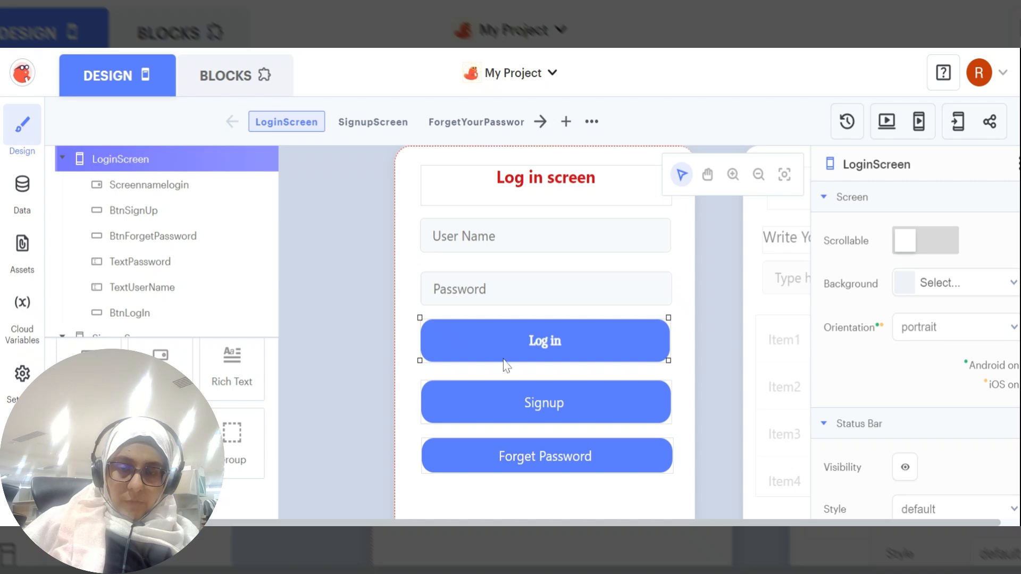
# Show the properties of the Log in button on the login screen
pyautogui.click(557, 347)
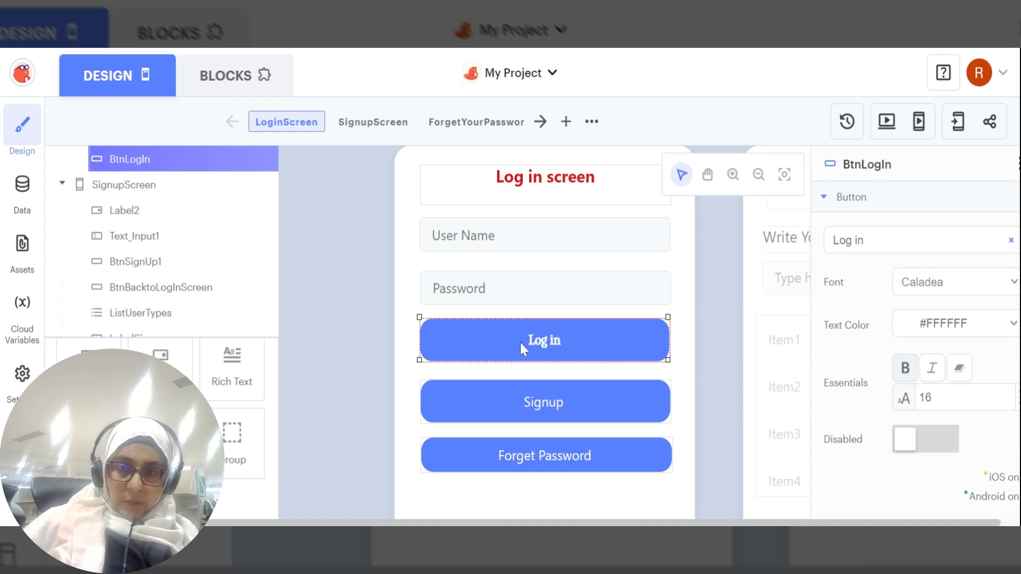
pyautogui.click(541, 344)
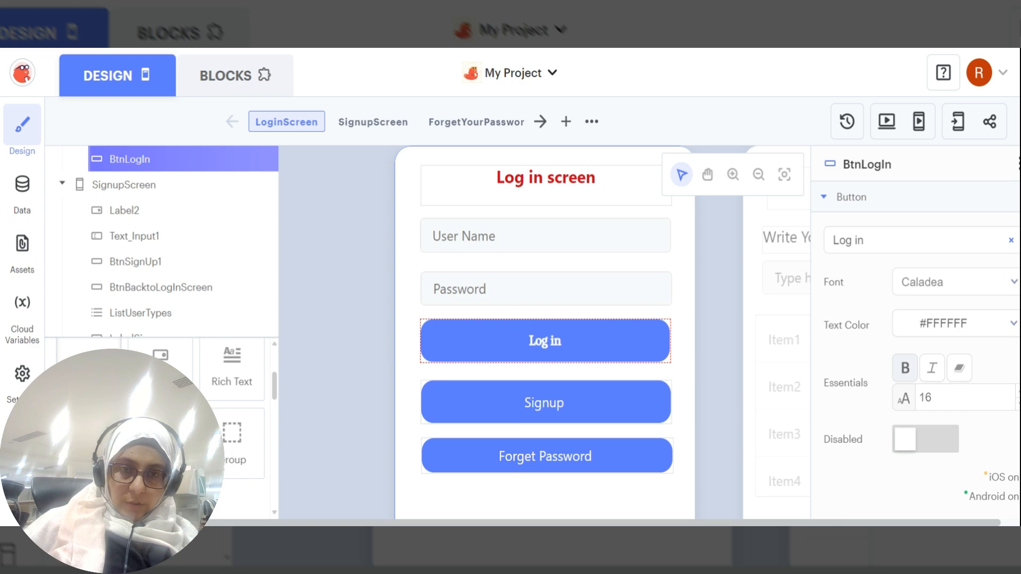
# Add another button to the login screen over the Log in button and set its text to "Log in"
pyautogui.moveTo(89, 373); pyautogui.dragTo(571, 322)
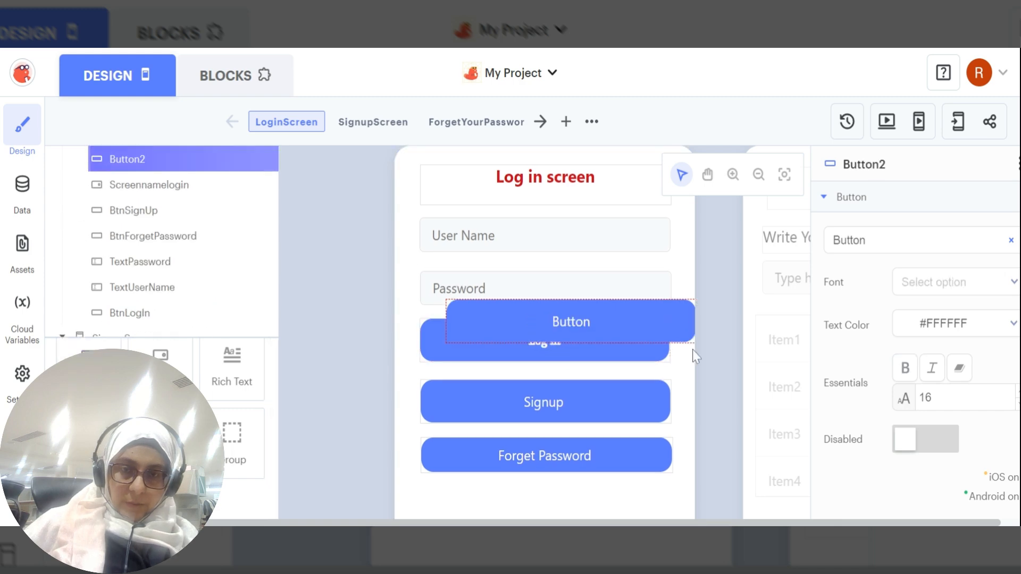
pyautogui.click(584, 319)
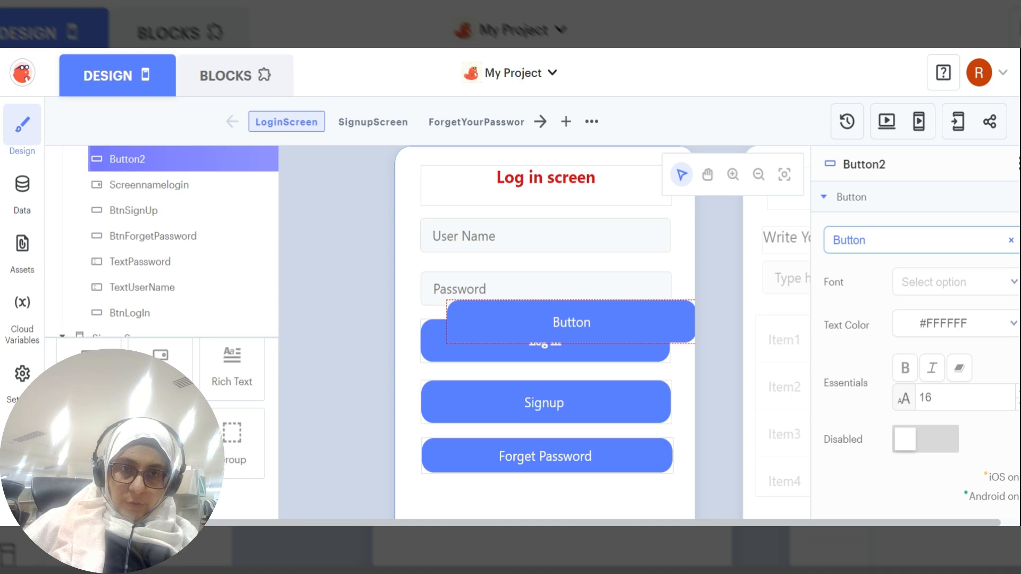
pyautogui.doubleClick(850, 240)
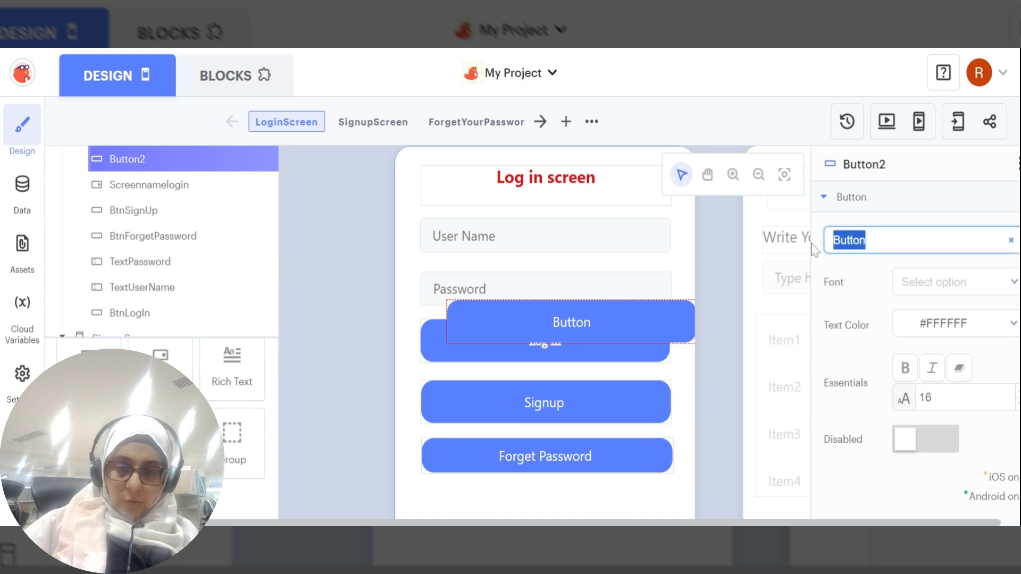
pyautogui.write('Log in')
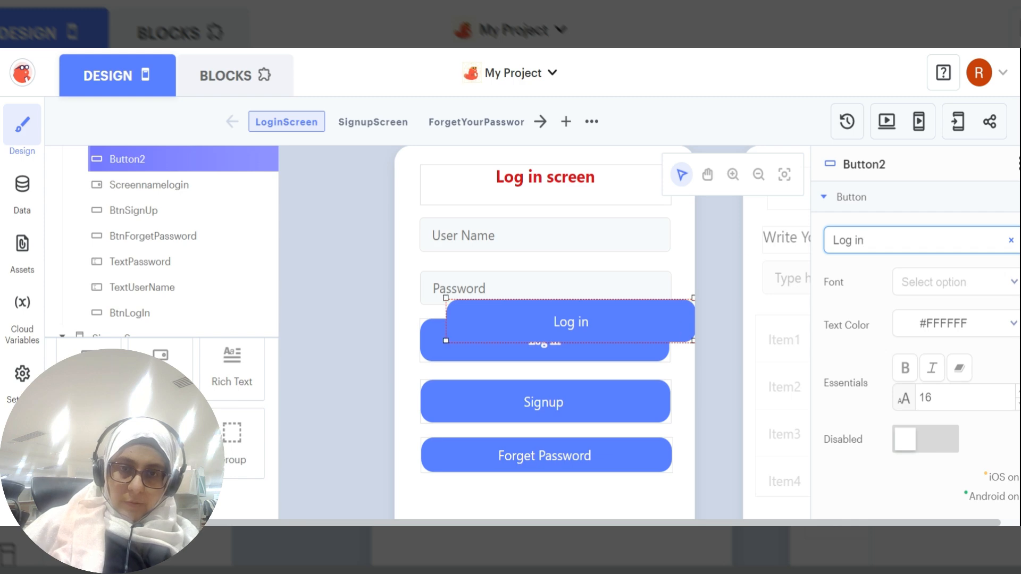
# Delete the duplicate Log in button overlapping the original one
pyautogui.moveTo(694, 341); pyautogui.dragTo(695, 343)
pyautogui.press('Delete')
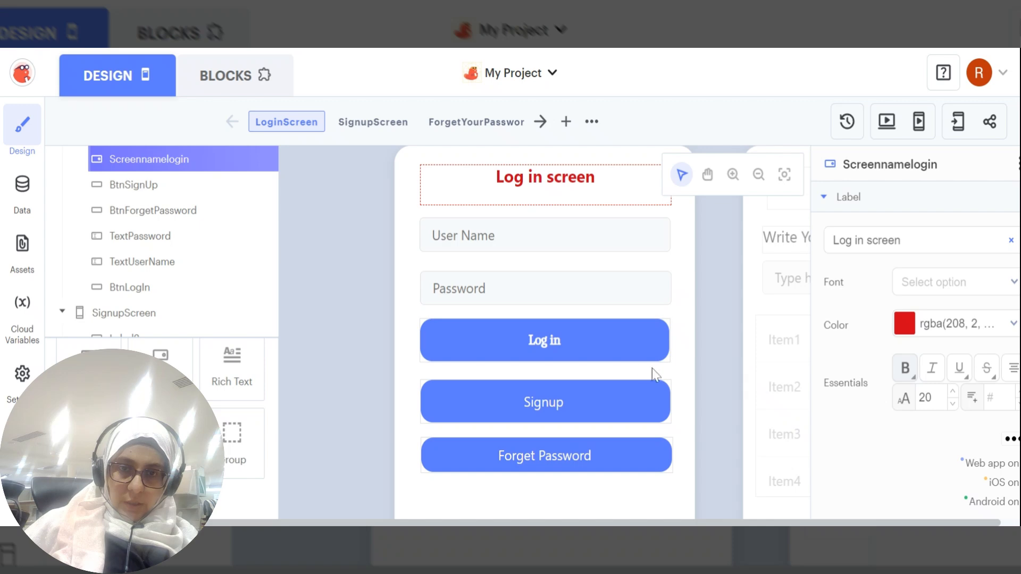
# Open the original Log in button's component name for editing and keep it as BtnLogIn
pyautogui.click(542, 348)
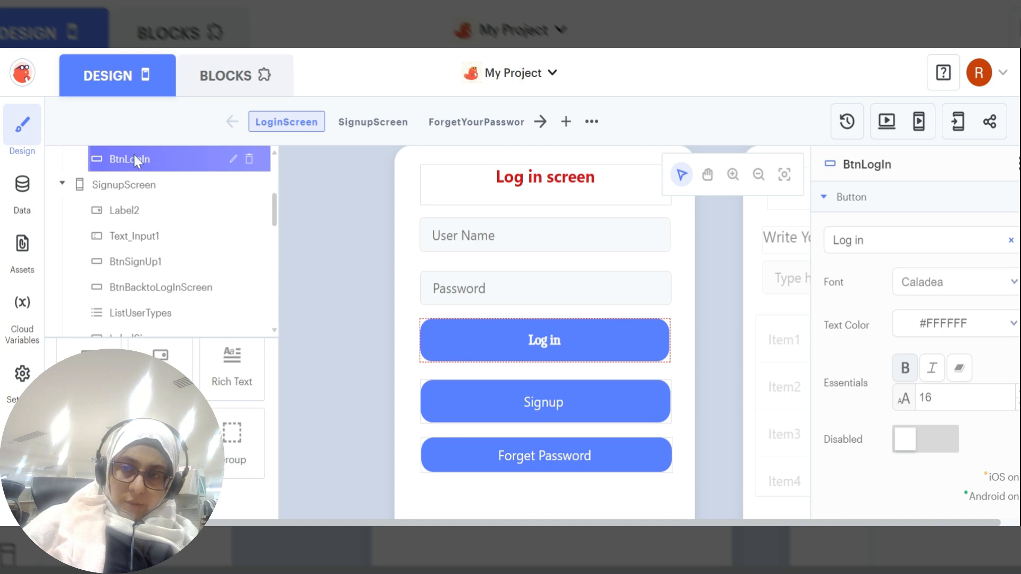
pyautogui.click(233, 161)
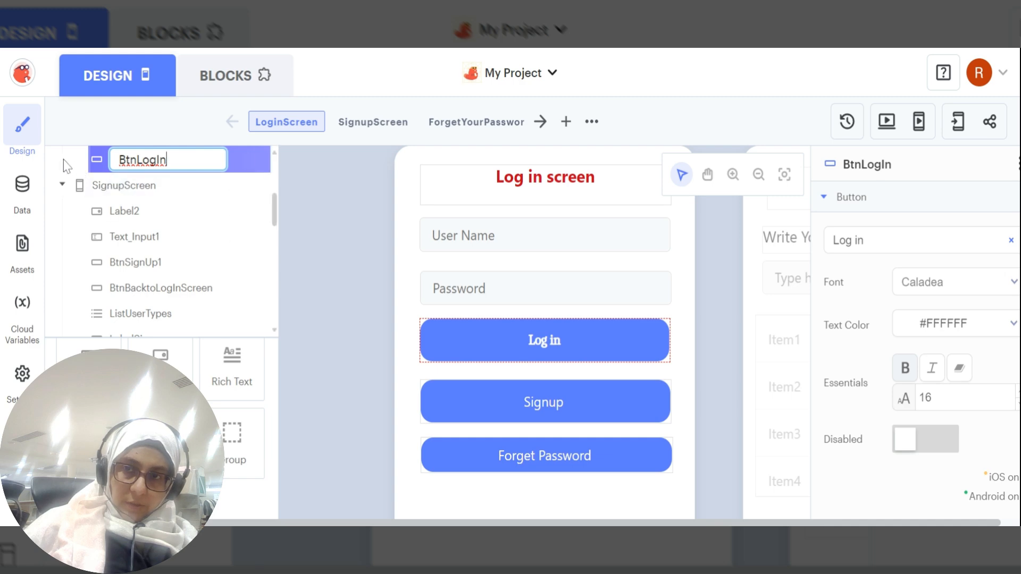
pyautogui.press('Return')
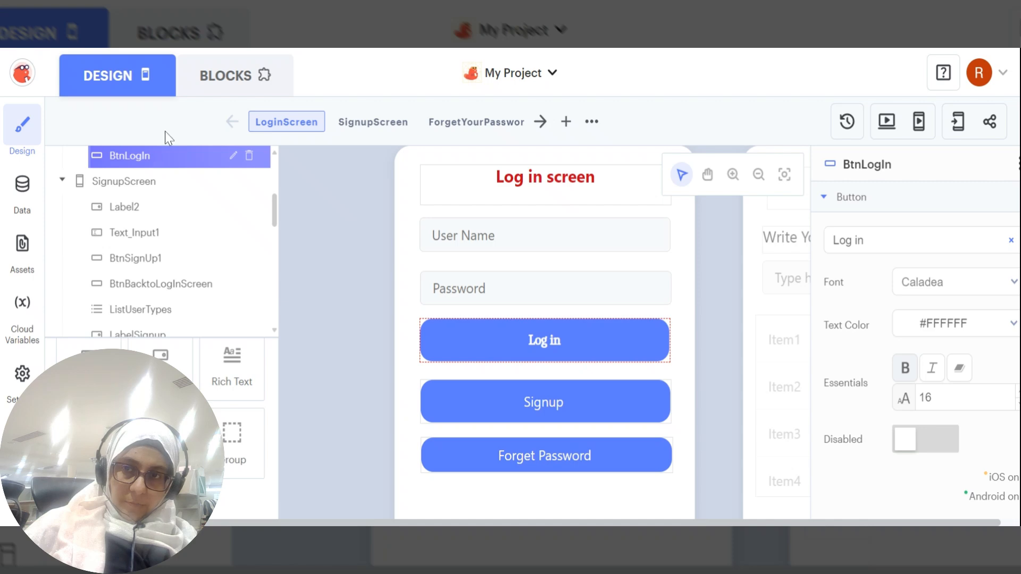
# Add a "when BtnLogIn Click" event block to the login screen's block workspace
pyautogui.click(223, 80)
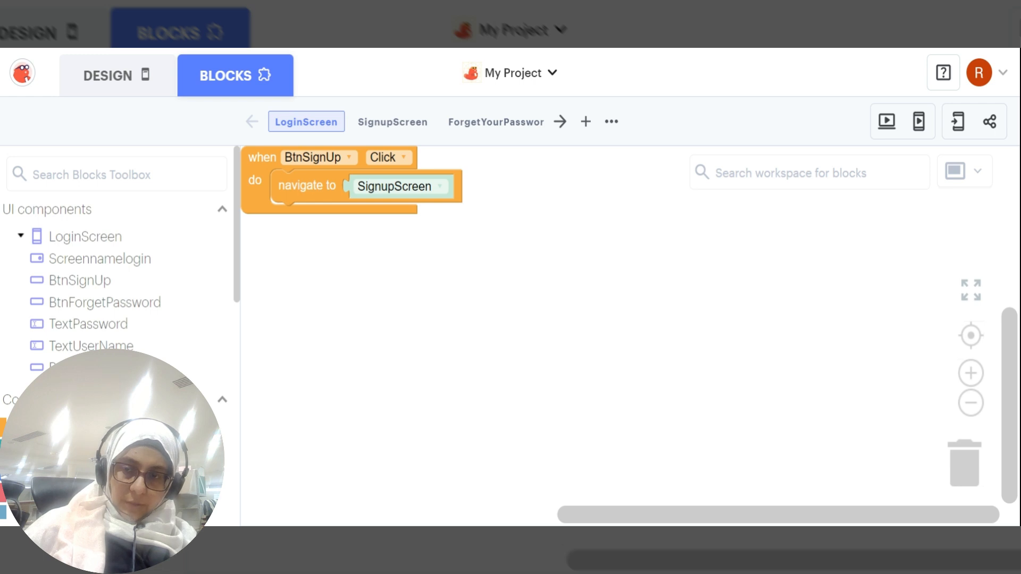
pyautogui.click(53, 367)
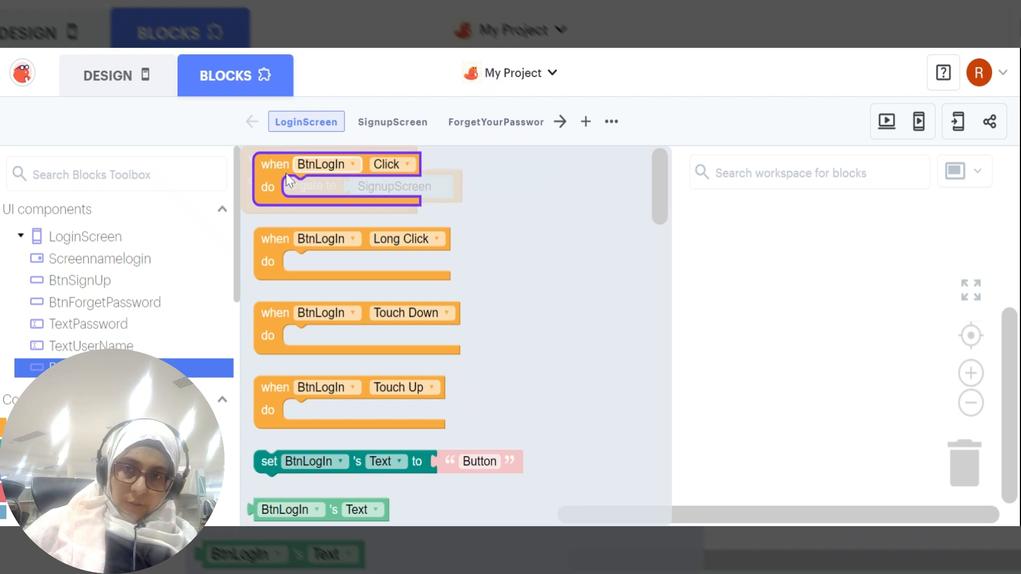
pyautogui.moveTo(287, 179); pyautogui.dragTo(542, 319)
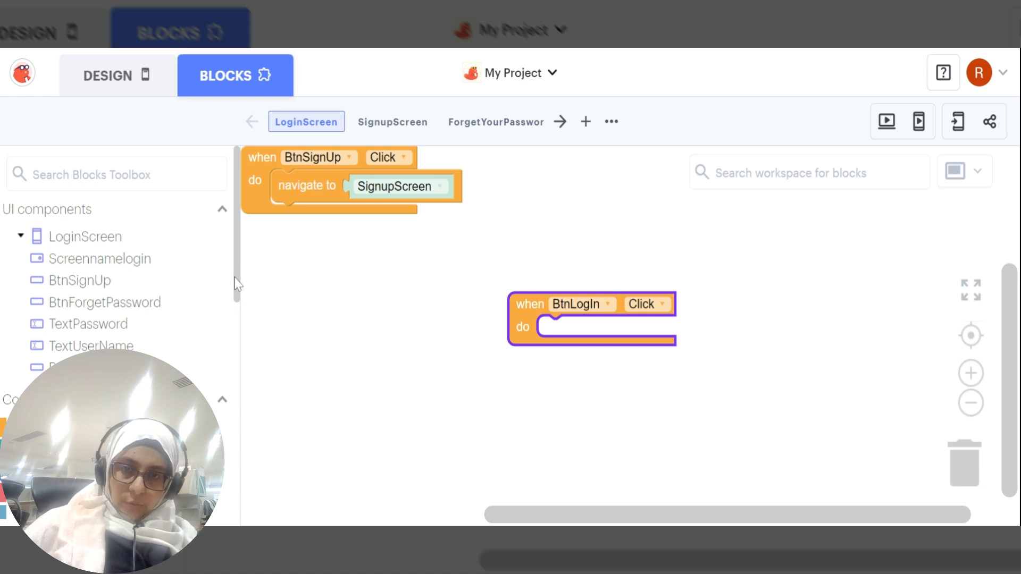
# Place a "navigate to" control block inside the BtnLogIn Click event
pyautogui.click(71, 261)
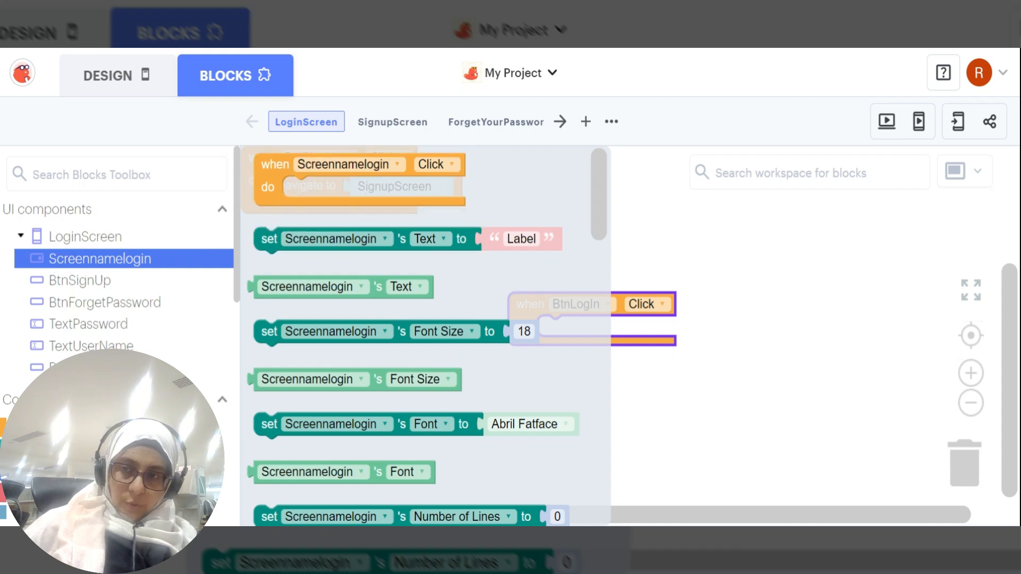
pyautogui.click(43, 428)
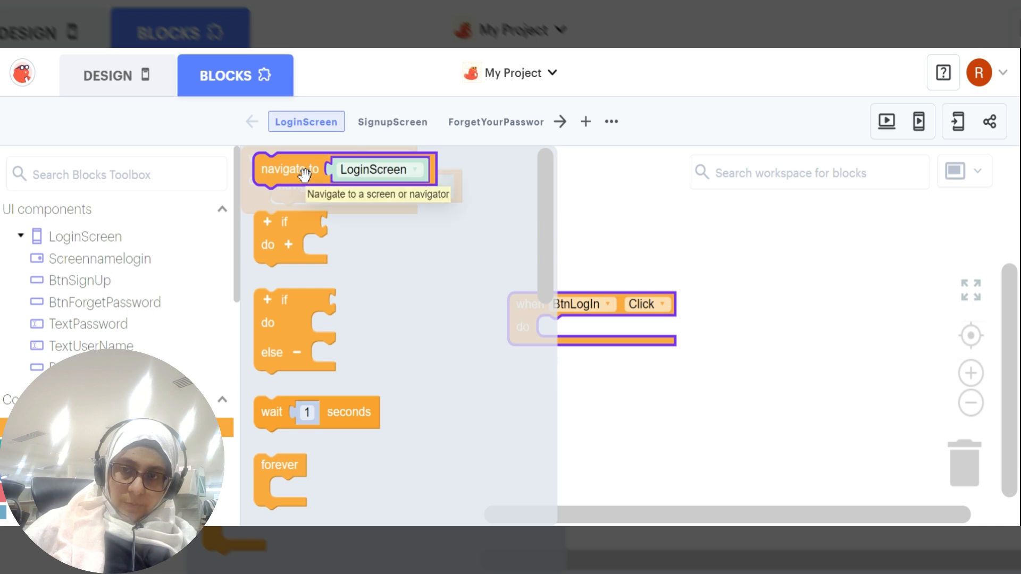
pyautogui.moveTo(303, 173); pyautogui.dragTo(305, 176)
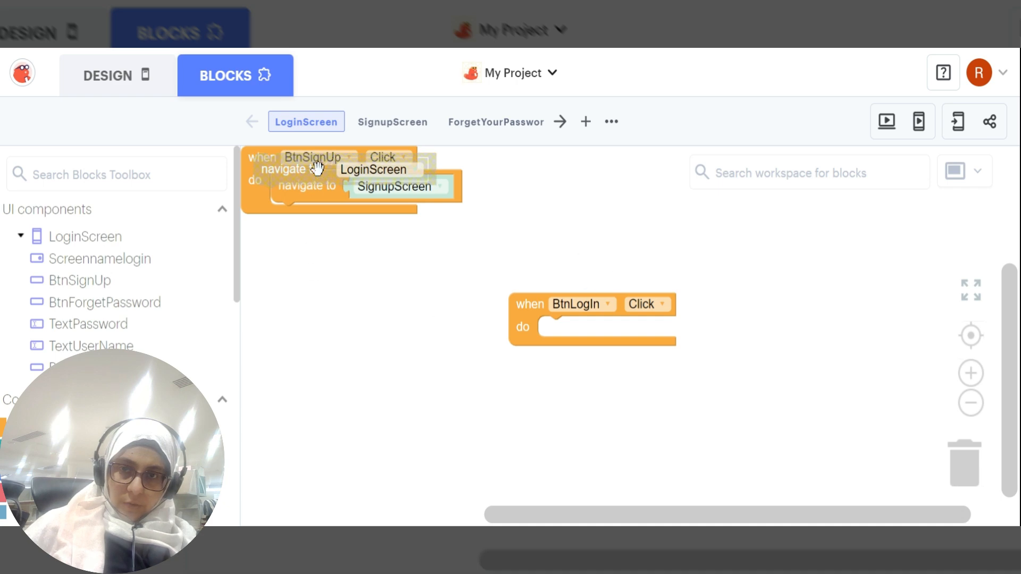
pyautogui.moveTo(317, 169); pyautogui.dragTo(355, 318)
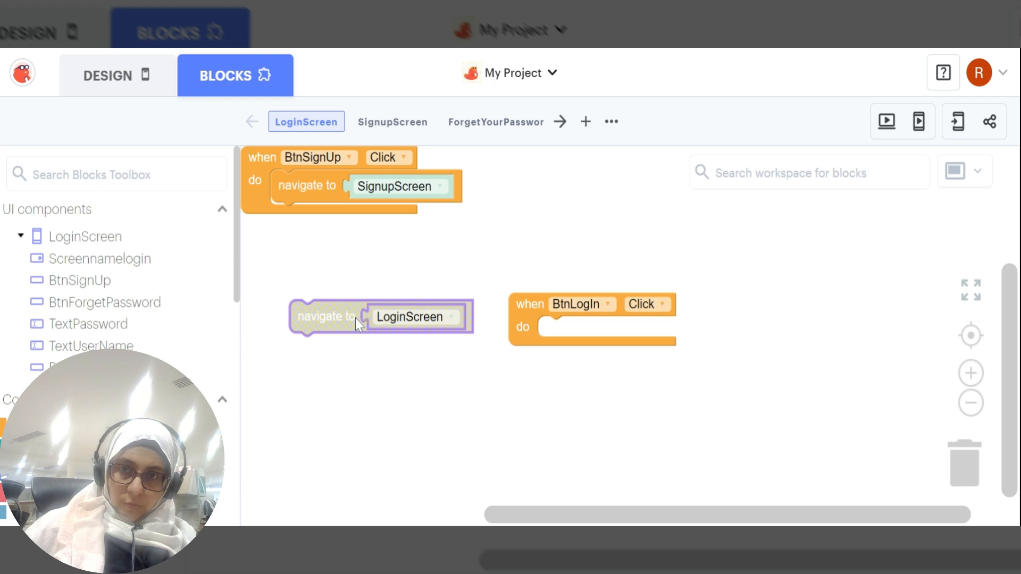
pyautogui.moveTo(355, 318); pyautogui.dragTo(598, 333)
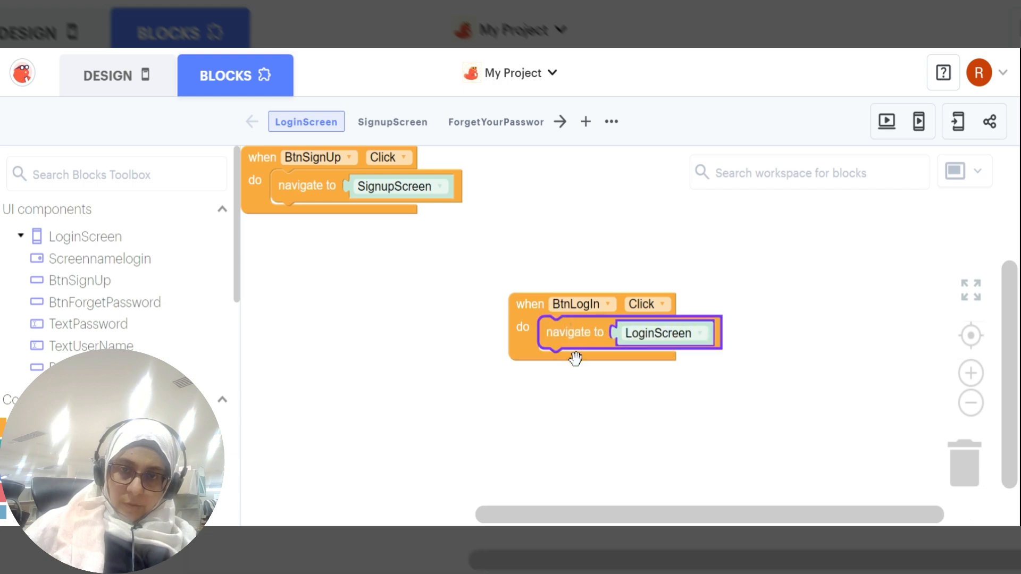
pyautogui.click(575, 399)
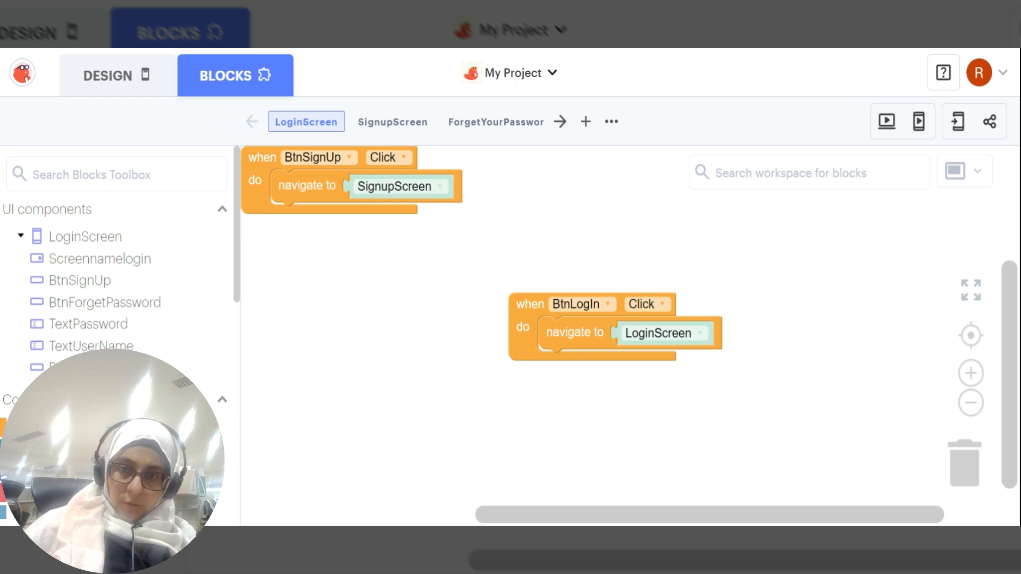
# Set the destination of the BtnLogIn navigate block to HomeScreenforcustomer
pyautogui.click(672, 346)
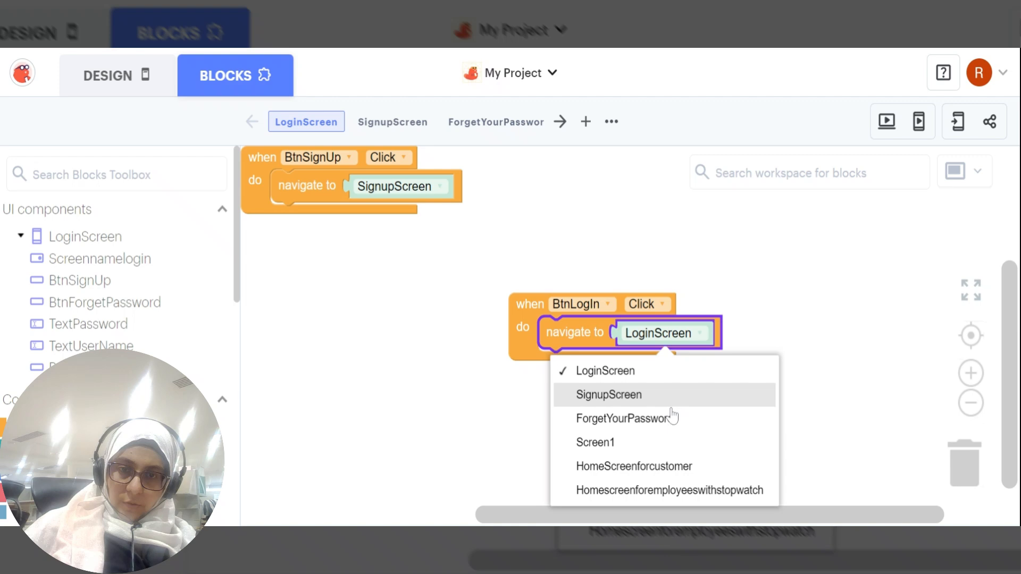
pyautogui.click(600, 468)
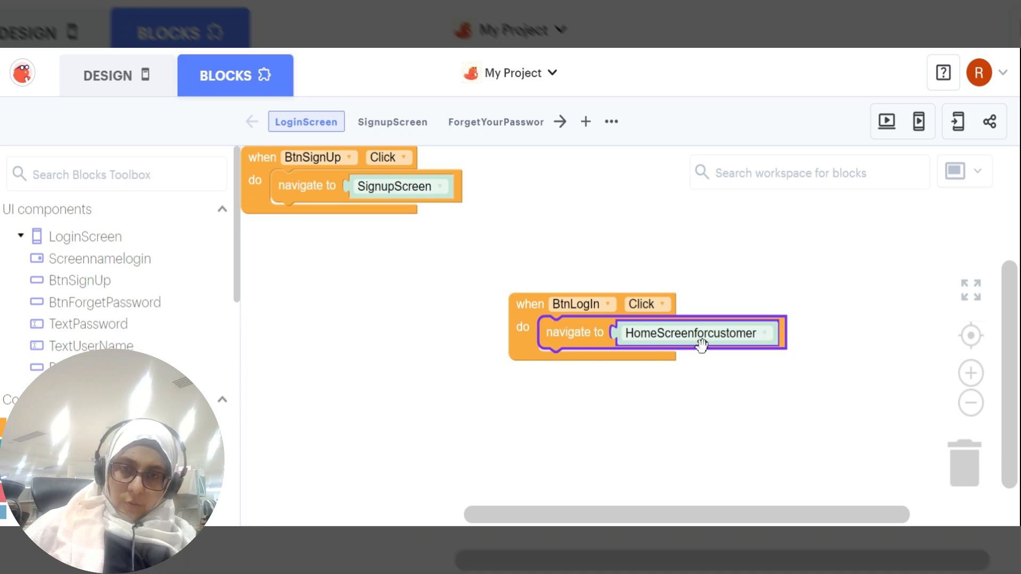
# Switch the navigate block's destination to Homescreenforemployeeswithstopwatch, and set it back to HomeScreenforcustomer
pyautogui.click(644, 344)
pyautogui.moveTo(644, 344)
pyautogui.mouseDown()
pyautogui.moveTo(653, 329)
pyautogui.moveTo(650, 344)
pyautogui.moveTo(642, 341)
pyautogui.mouseUp()
pyautogui.click(652, 340)
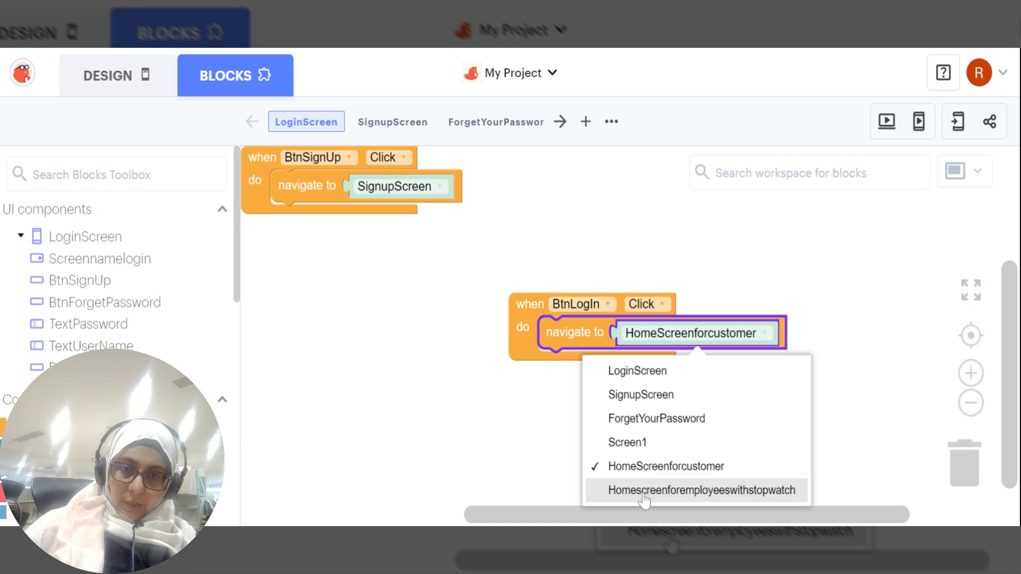
pyautogui.click(642, 494)
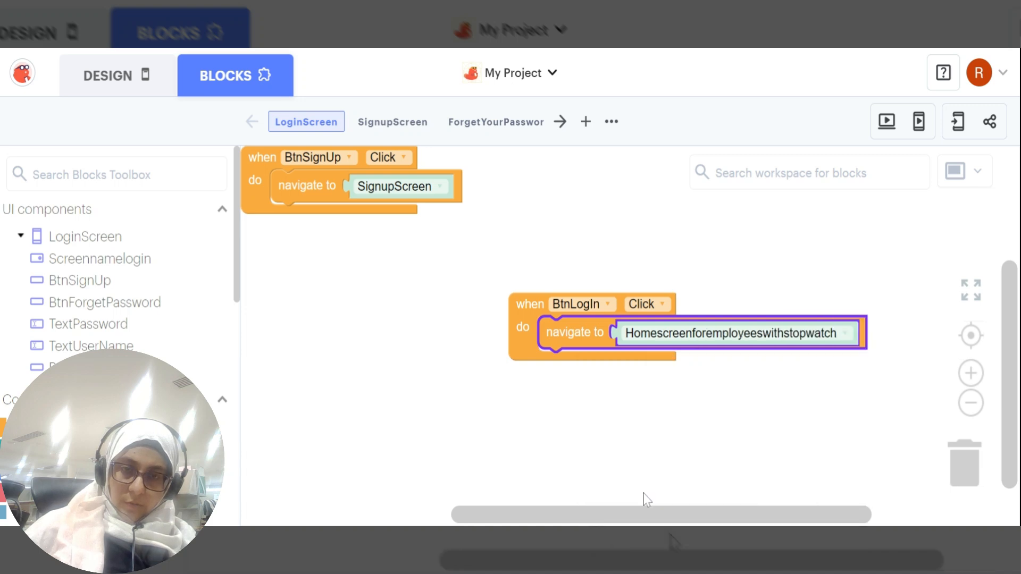
pyautogui.click(688, 343)
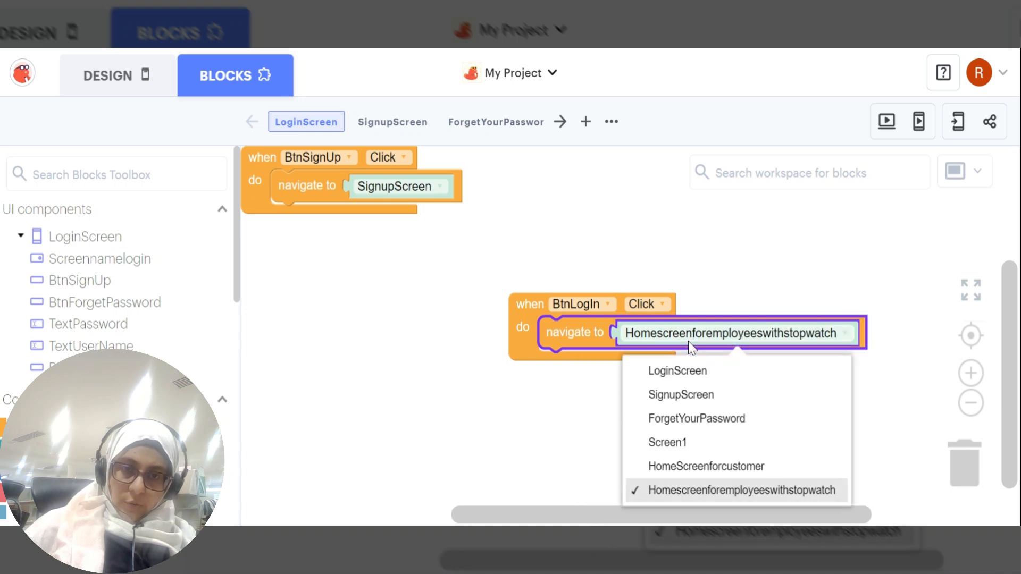
pyautogui.click(653, 477)
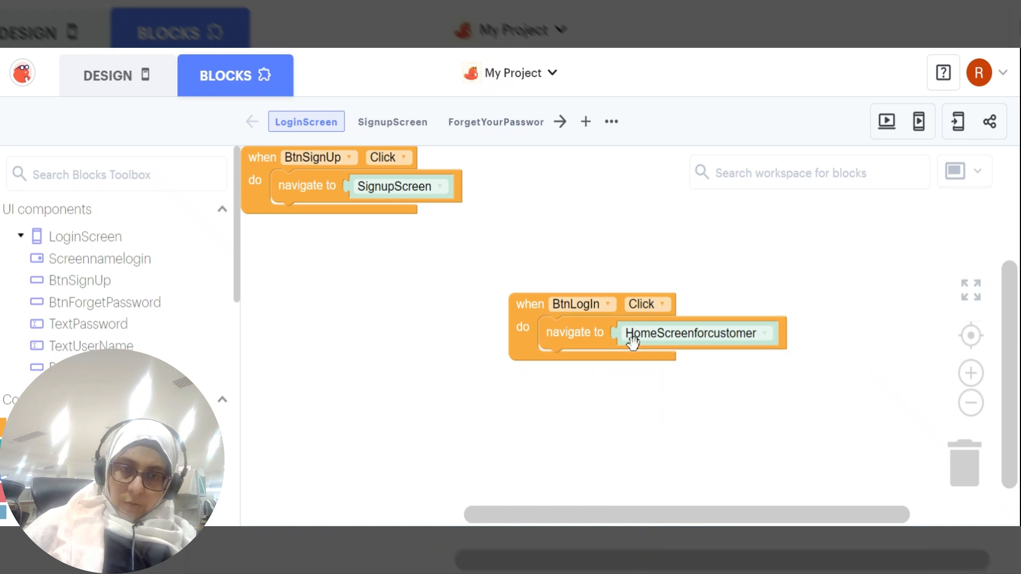
# Delete the navigate block and the BtnLogIn Click event block from the workspace
pyautogui.moveTo(674, 347); pyautogui.dragTo(966, 464)
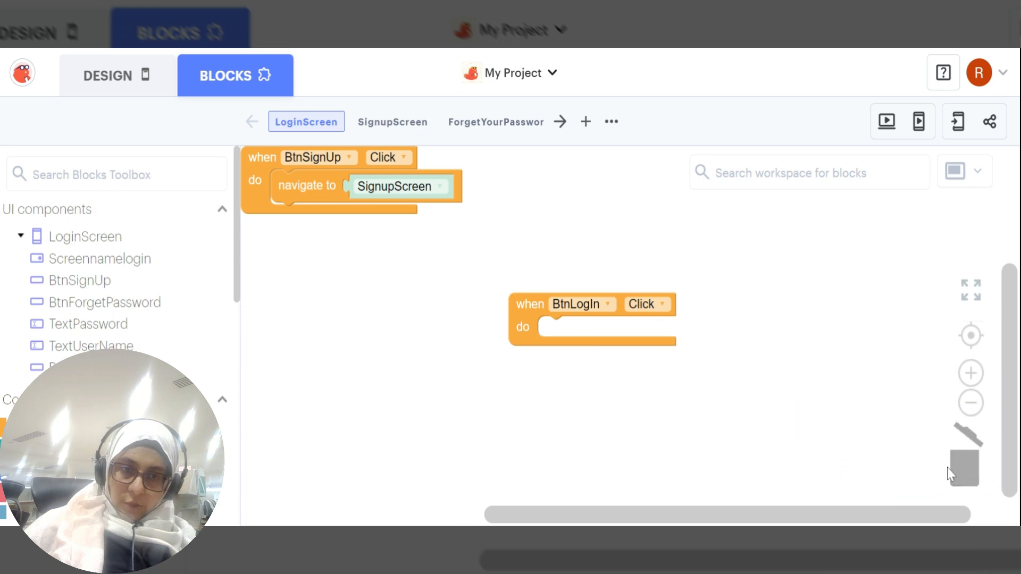
pyautogui.moveTo(621, 298); pyautogui.dragTo(1020, 454)
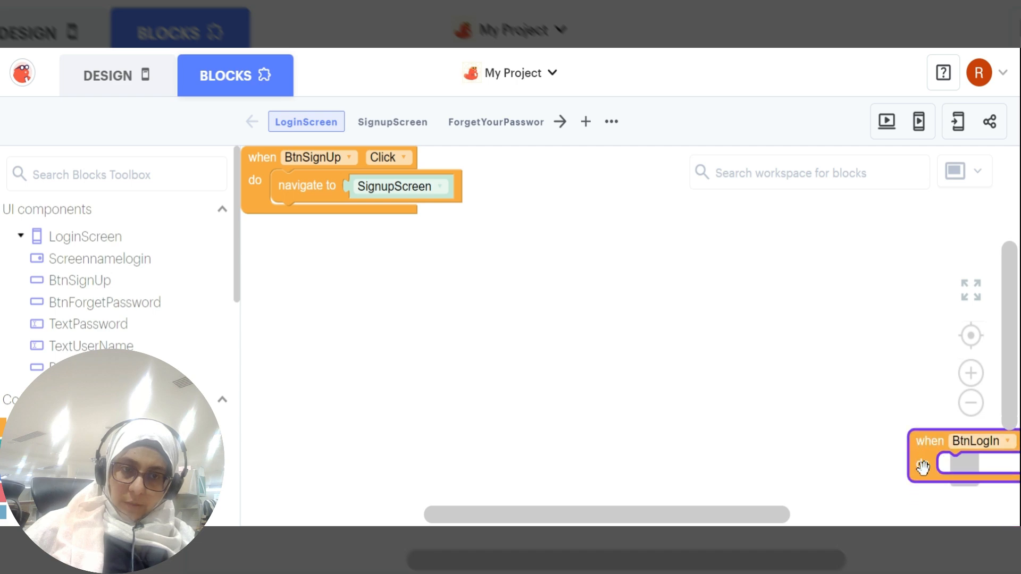
pyautogui.moveTo(925, 464); pyautogui.dragTo(956, 474)
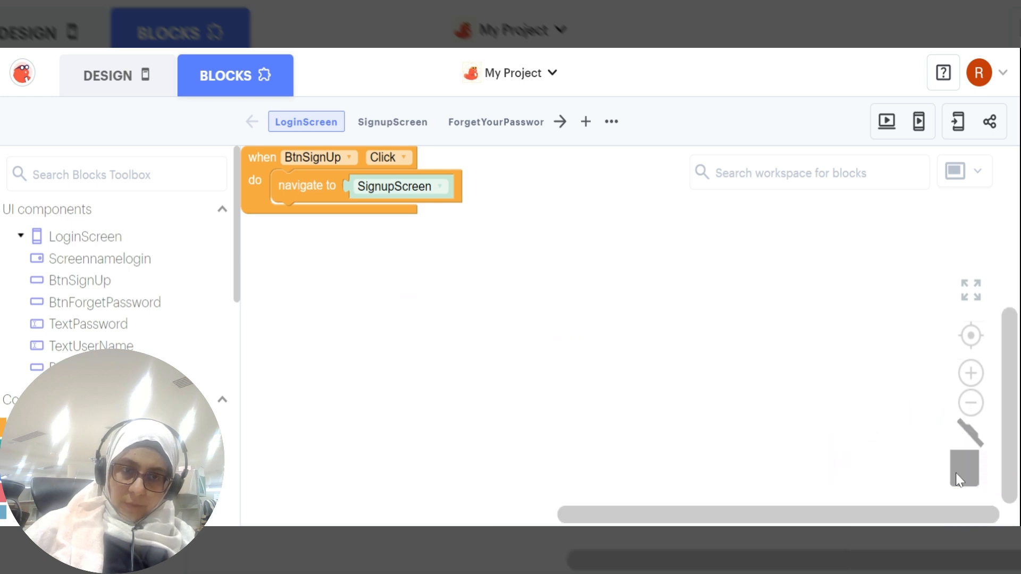
# Preview the app from the design view and test the Signup button on the login screen
pyautogui.click(109, 92)
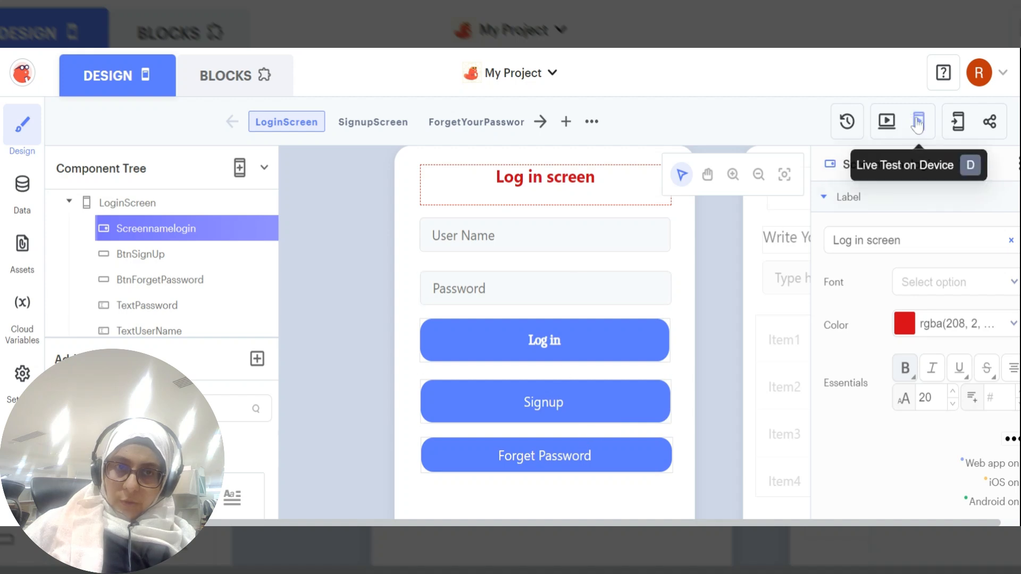
pyautogui.click(889, 122)
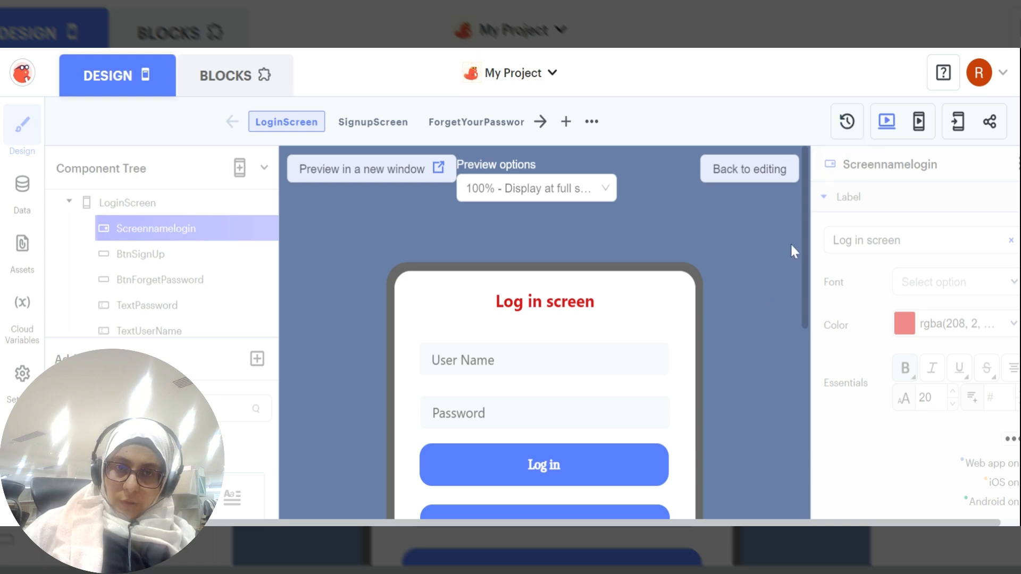
pyautogui.moveTo(808, 244); pyautogui.dragTo(793, 298)
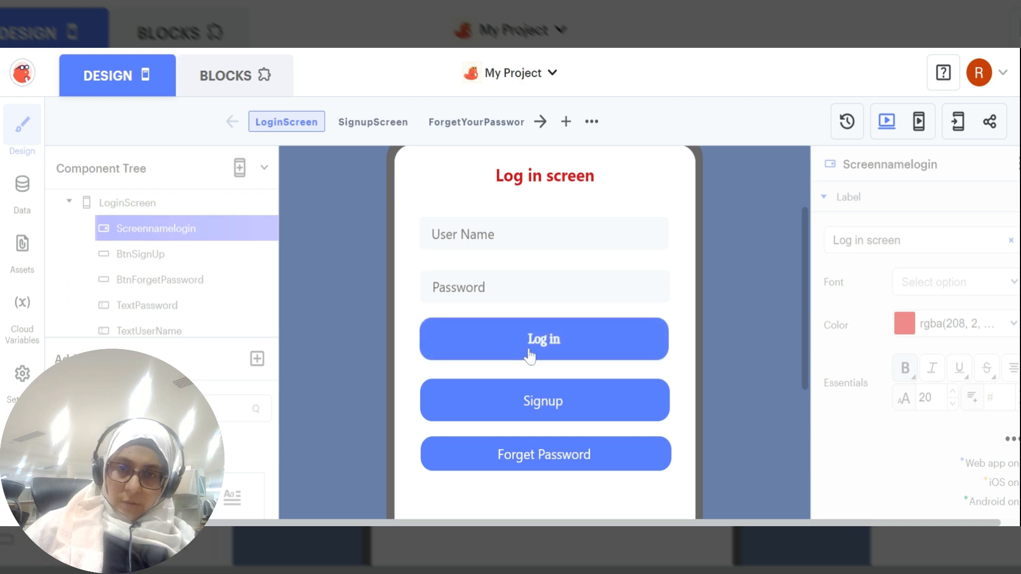
pyautogui.click(534, 410)
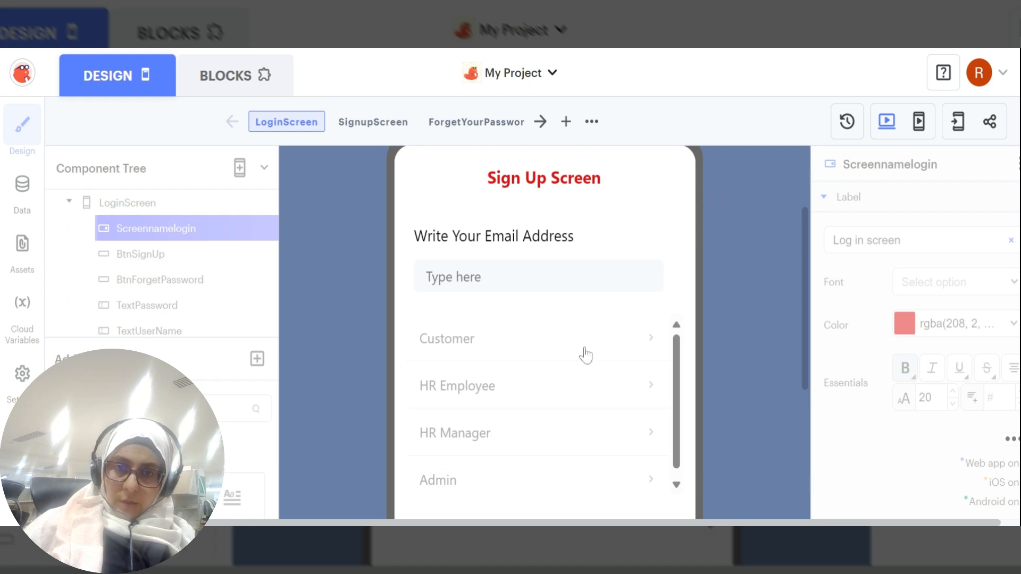
# Return from the sign-up screen to the login screen in the preview, and test the Forget Password button
pyautogui.scroll(-4, 806, 340)
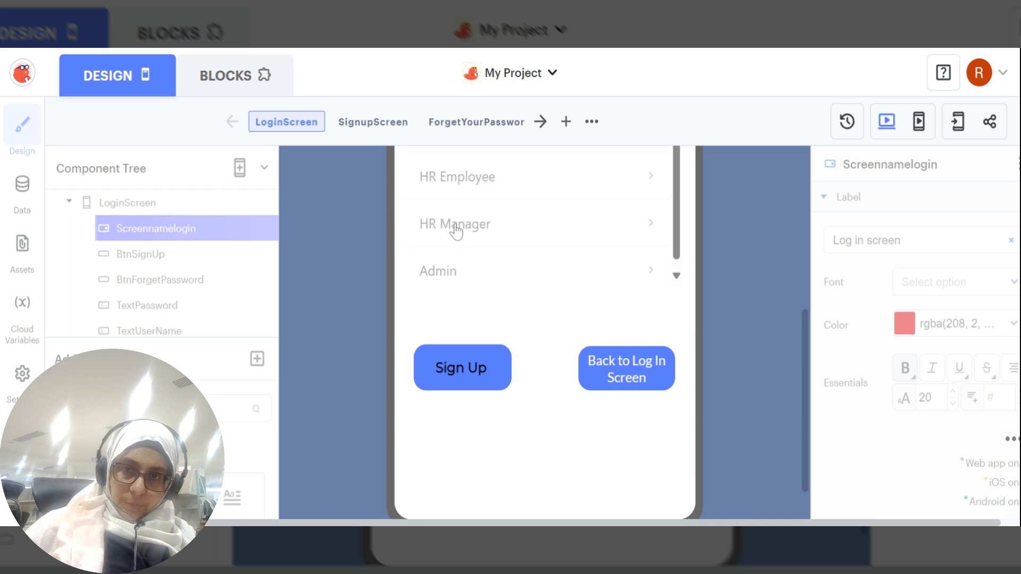
pyautogui.click(625, 379)
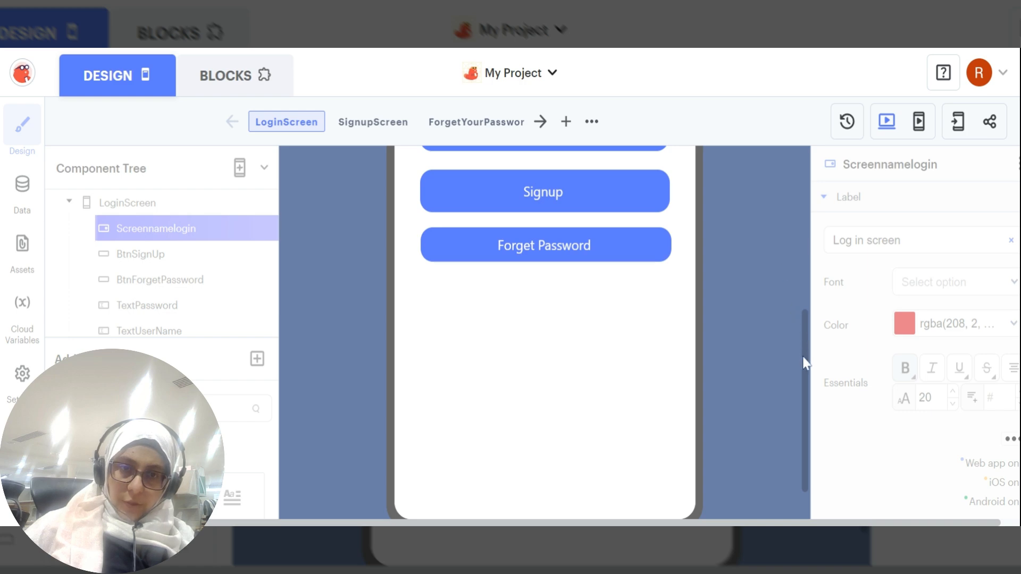
pyautogui.moveTo(803, 364); pyautogui.dragTo(798, 249)
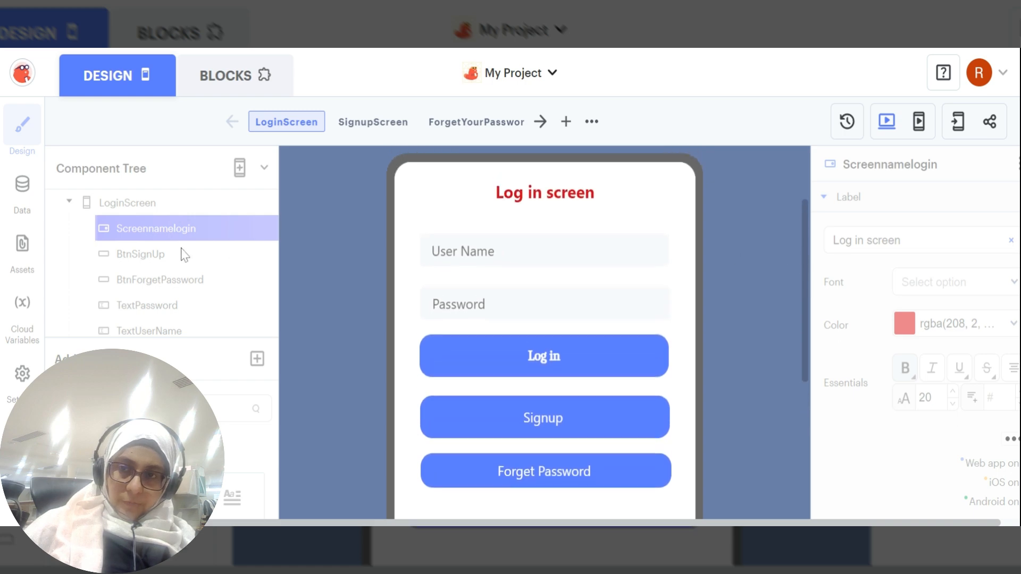
pyautogui.click(530, 475)
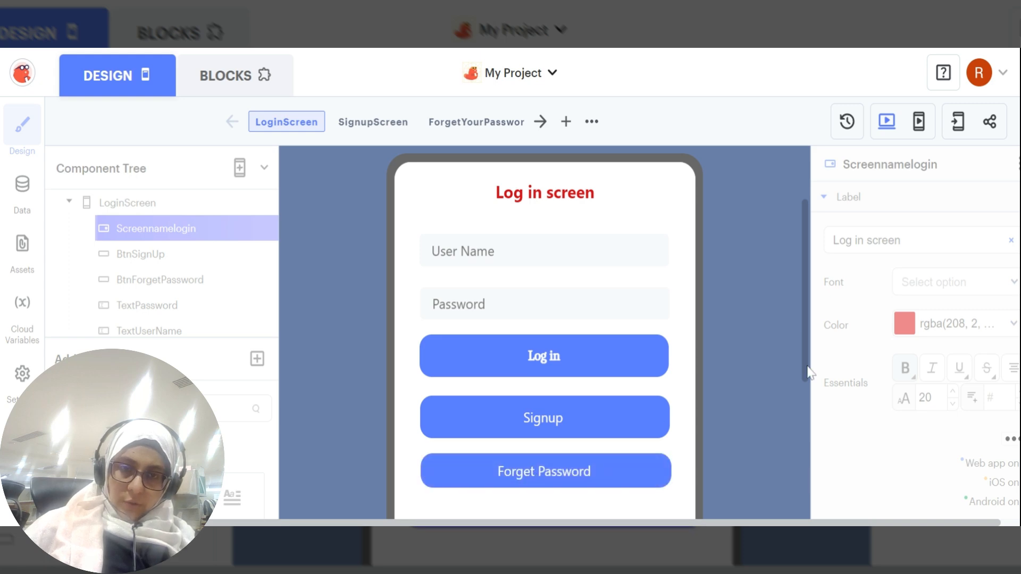
pyautogui.moveTo(808, 341); pyautogui.dragTo(822, 421)
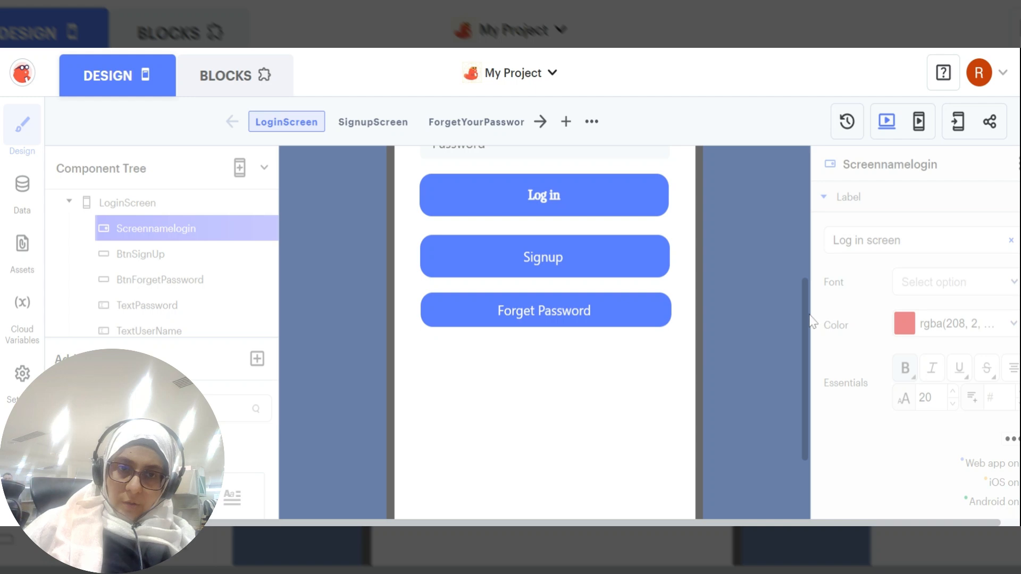
# Close the preview, return to the LoginScreen design, and preview the login screen again down to its Forget Password button
pyautogui.scroll(-2, 788, 218)
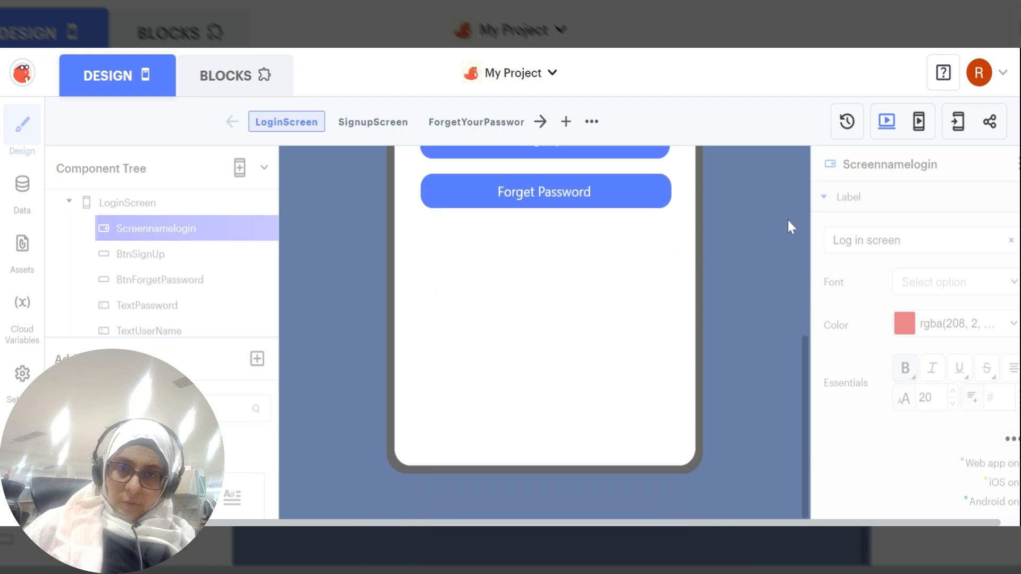
pyautogui.click(885, 126)
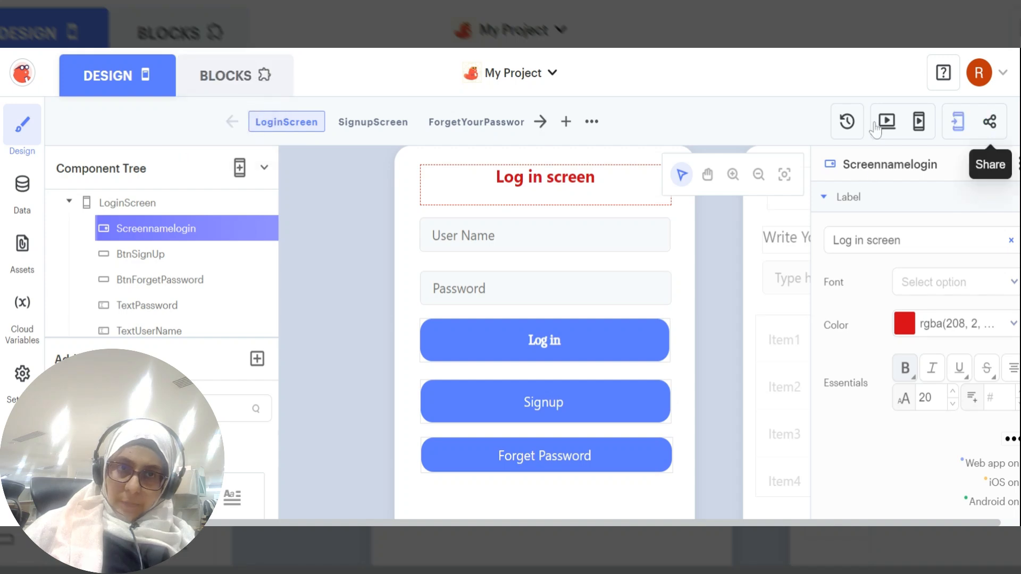
pyautogui.click(107, 75)
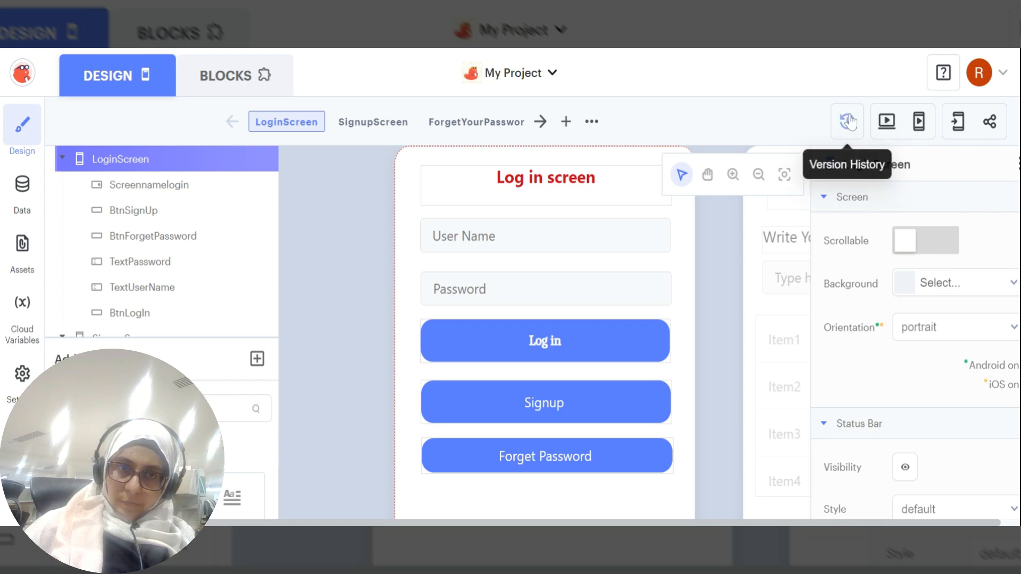
pyautogui.click(887, 124)
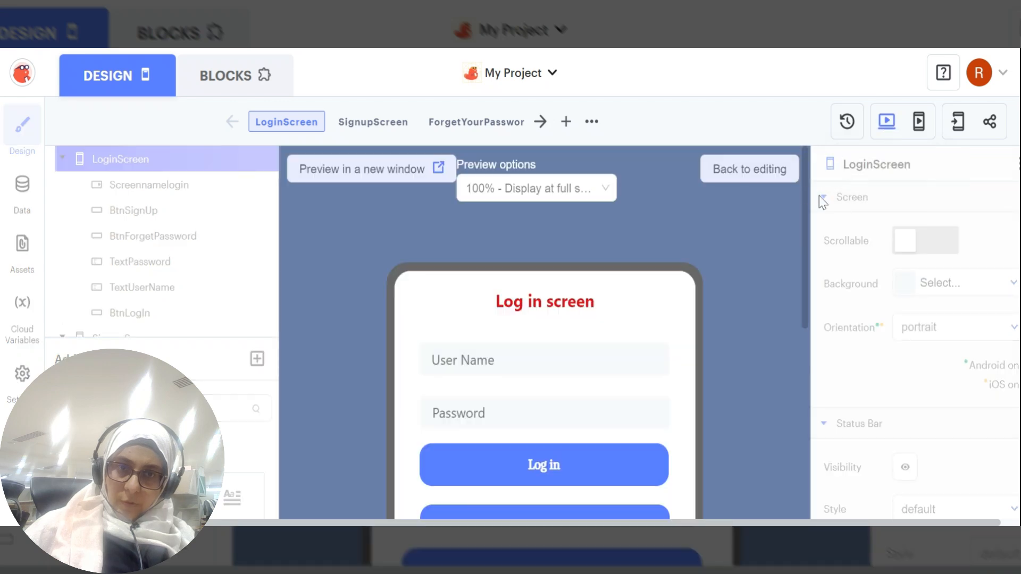
pyautogui.moveTo(808, 183); pyautogui.dragTo(813, 269)
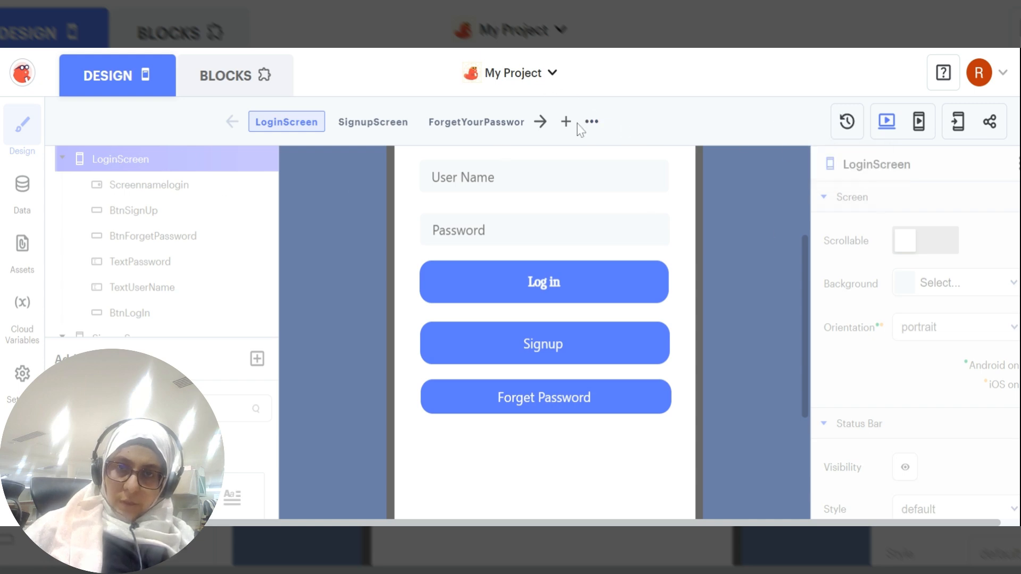
# Open HomeScreenforcustomer in the preview, switch to the blocks view, and test the screen's Back button
pyautogui.click(593, 123)
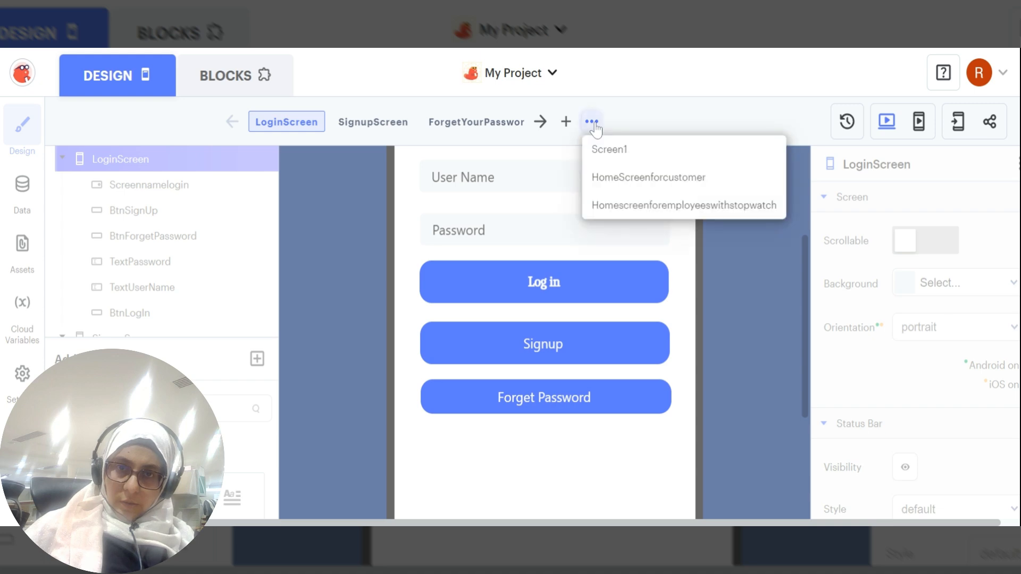
pyautogui.click(624, 179)
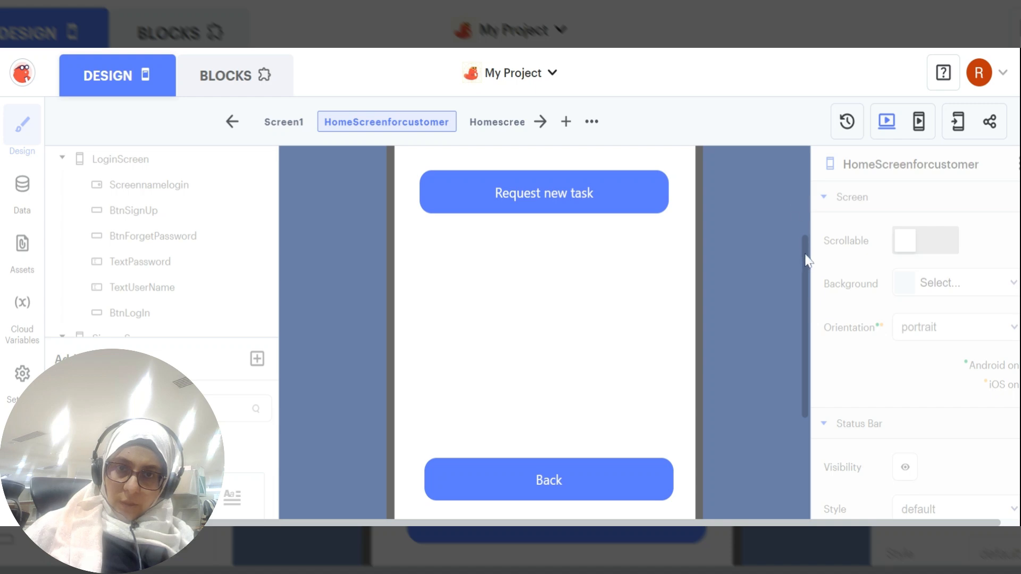
pyautogui.moveTo(806, 260); pyautogui.dragTo(812, 327)
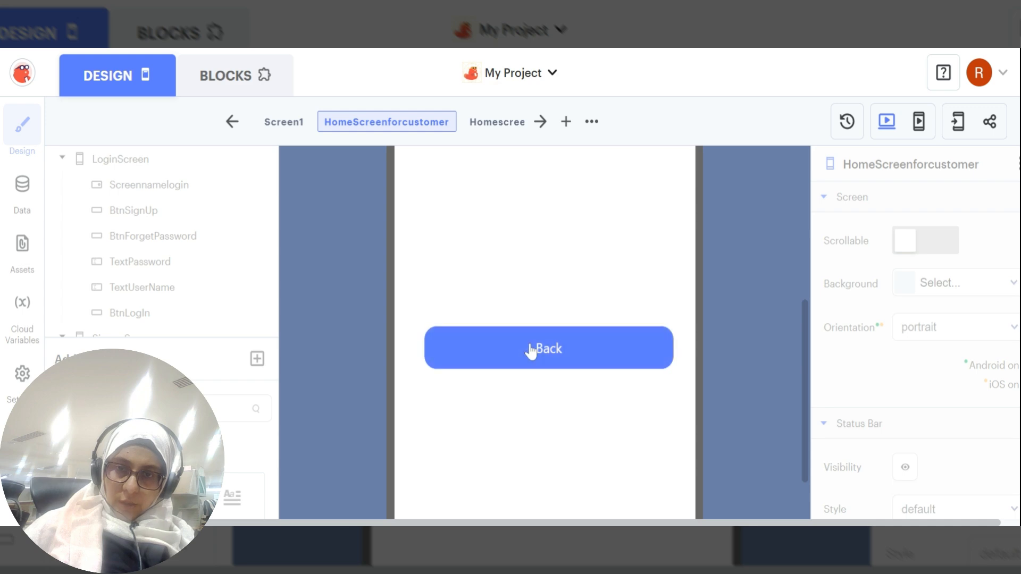
pyautogui.click(231, 90)
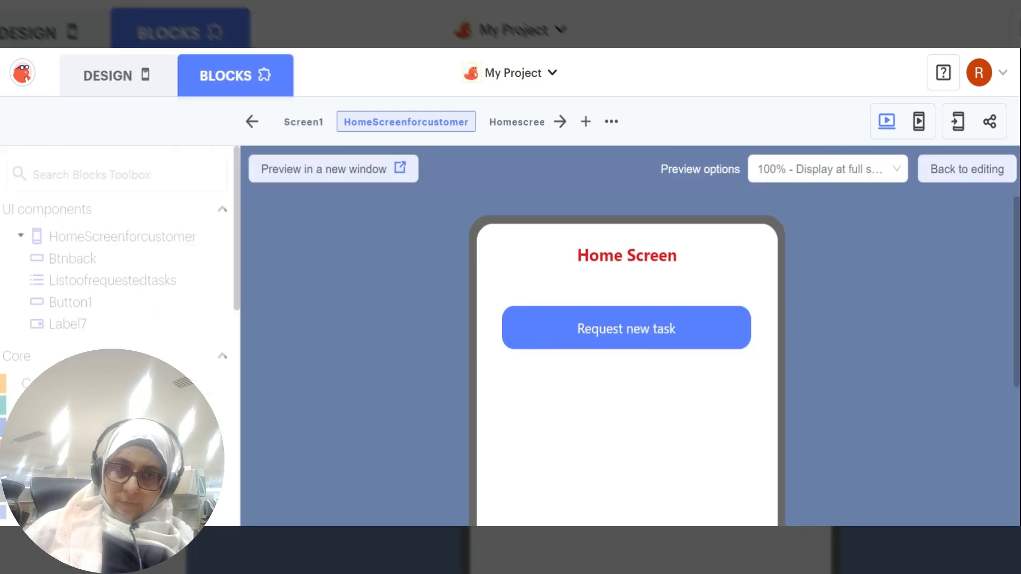
pyautogui.click(645, 358)
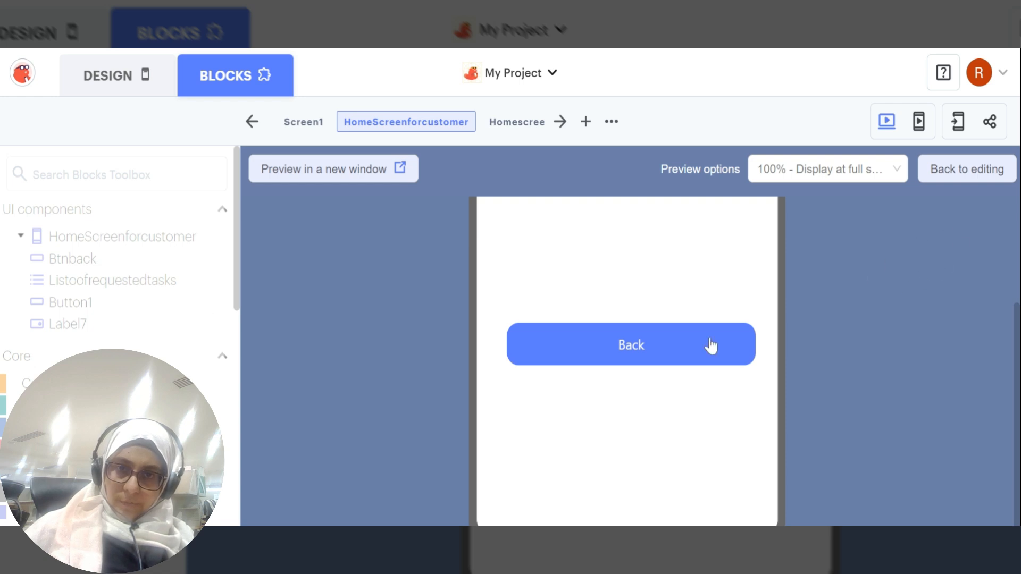
pyautogui.click(642, 352)
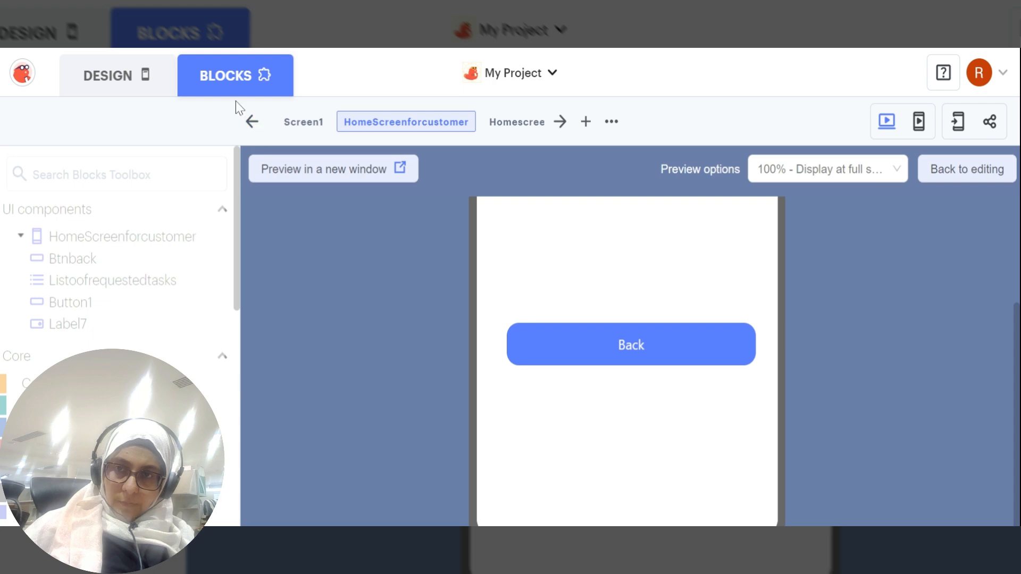
pyautogui.click(660, 343)
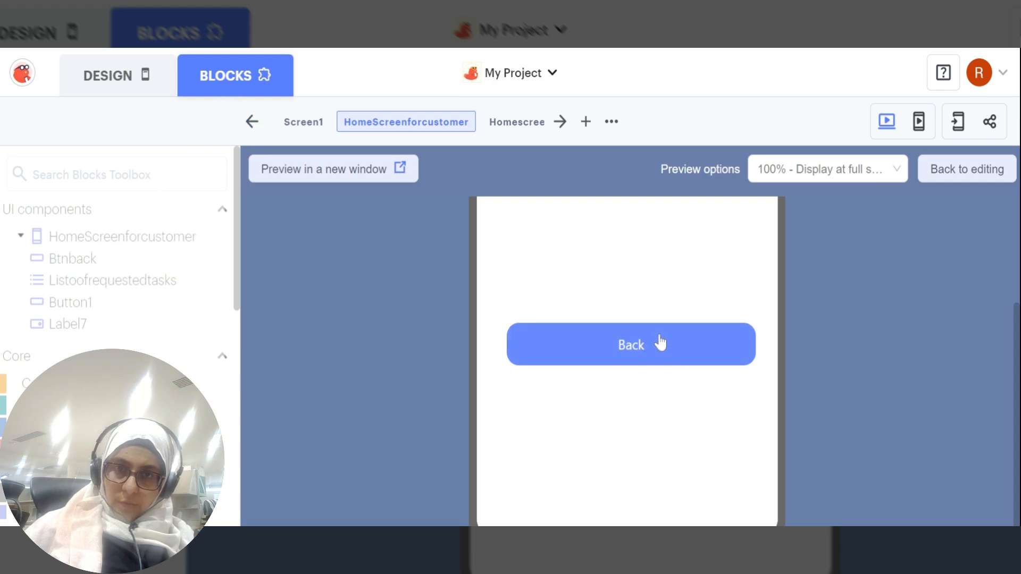
pyautogui.click(661, 343)
pyautogui.click(660, 343)
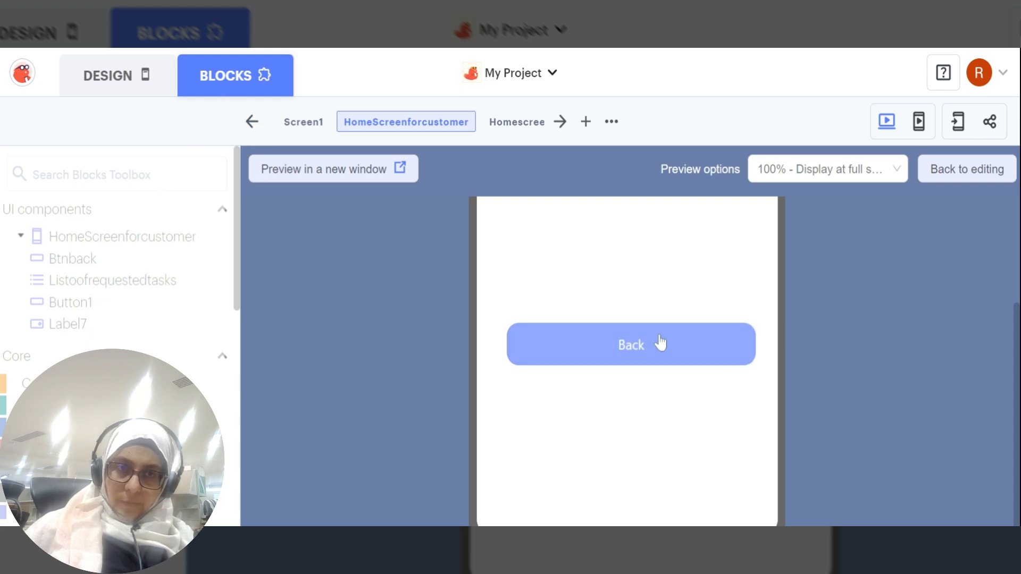
# Leave the preview and add a Btnback Click event block containing a navigate block to LoginScreen
pyautogui.click(954, 178)
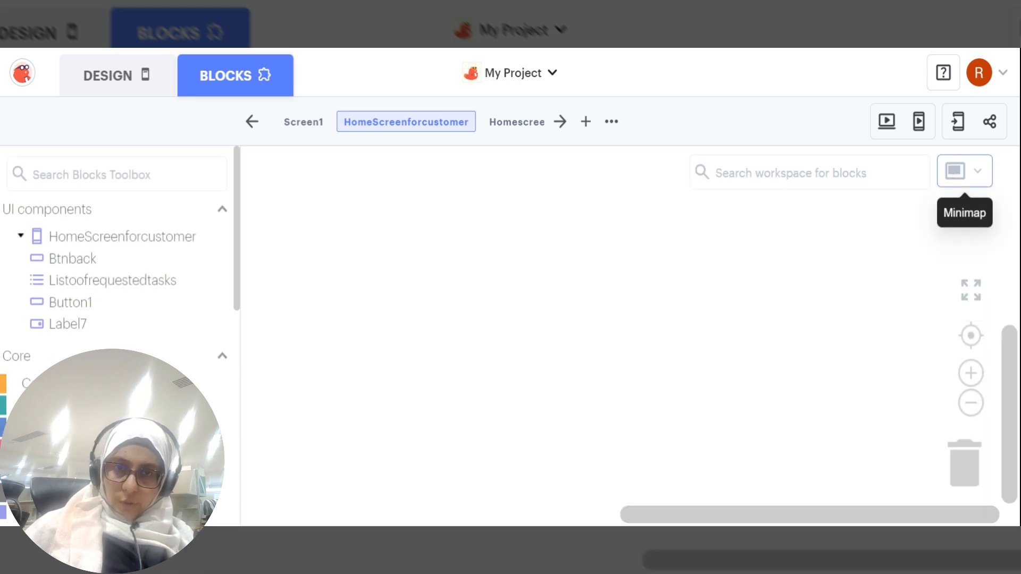
pyautogui.click(57, 259)
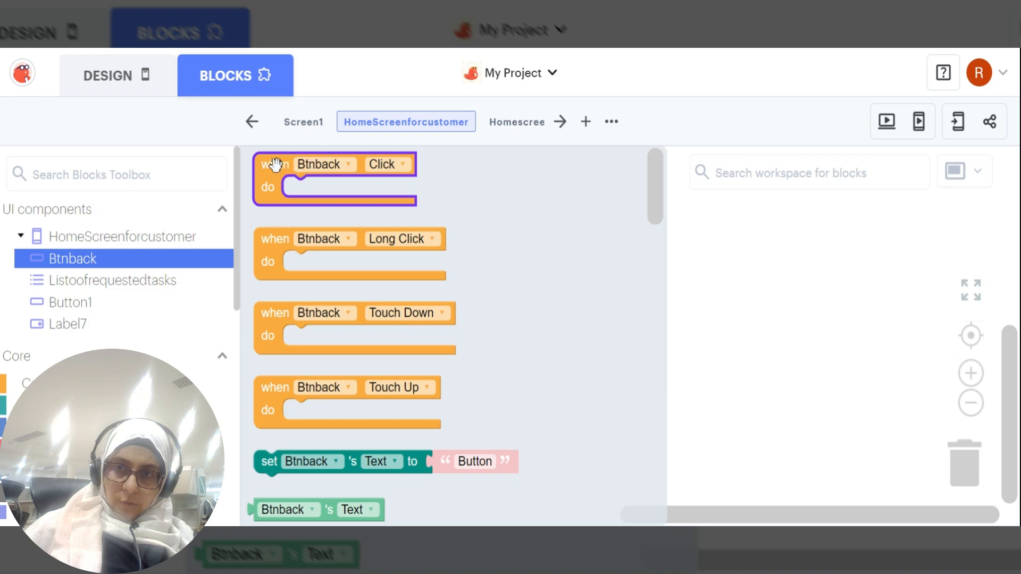
pyautogui.moveTo(275, 166); pyautogui.dragTo(531, 235)
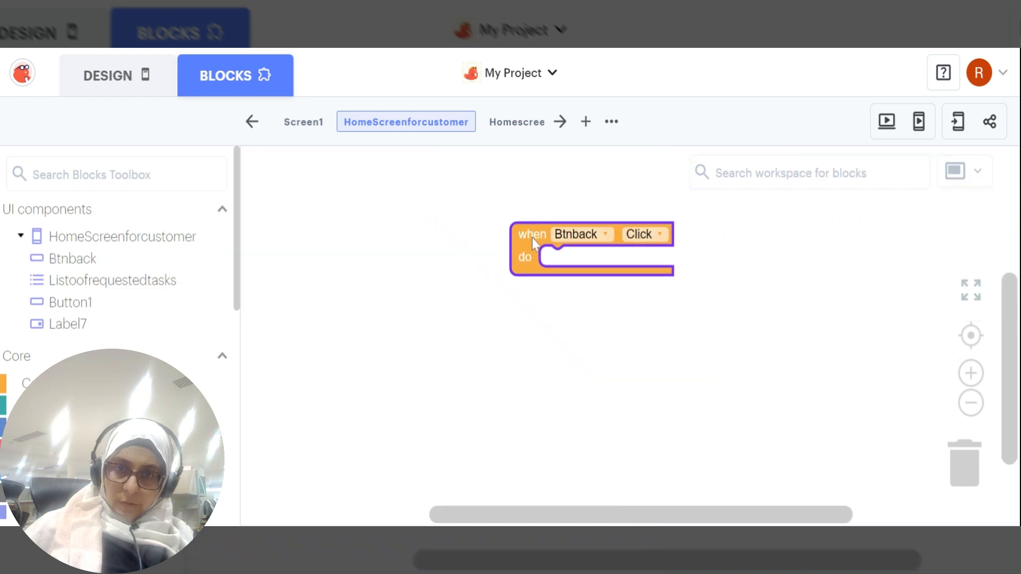
pyautogui.click(46, 383)
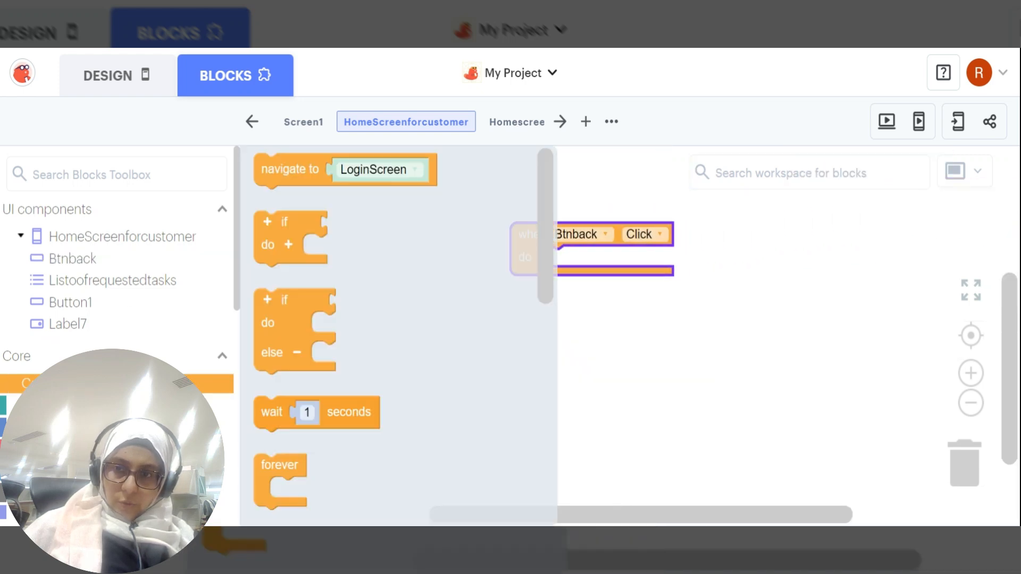
pyautogui.moveTo(269, 169); pyautogui.dragTo(557, 267)
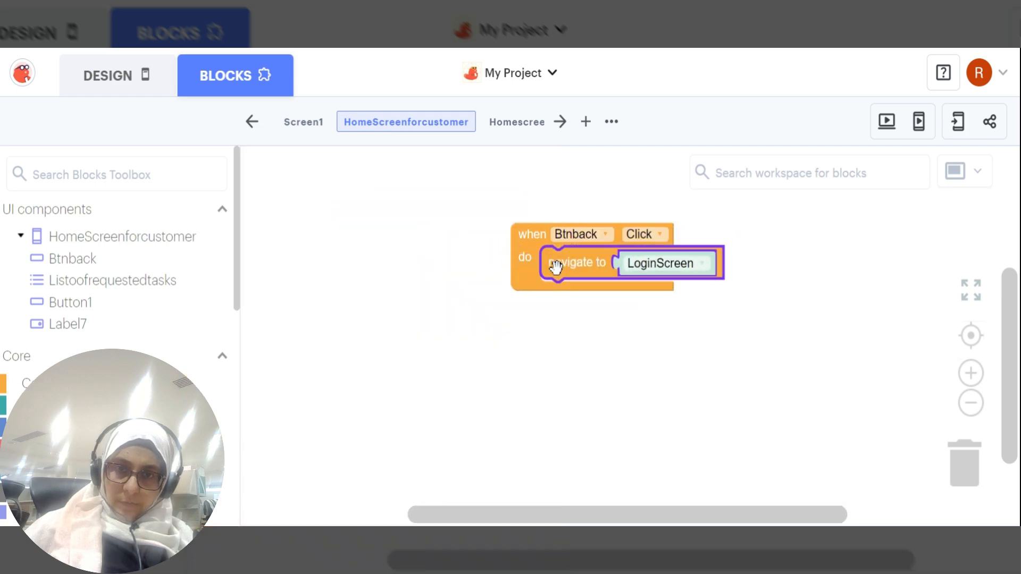
pyautogui.click(598, 326)
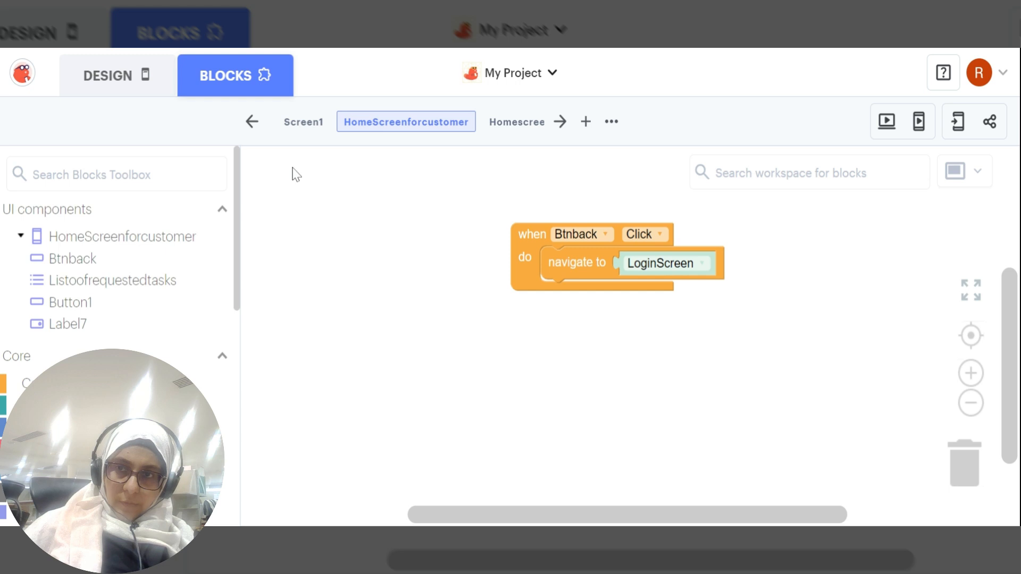
# Preview HomeScreenforcustomer from the design view, test the Back button's navigation to the login screen, and close the preview
pyautogui.click(99, 85)
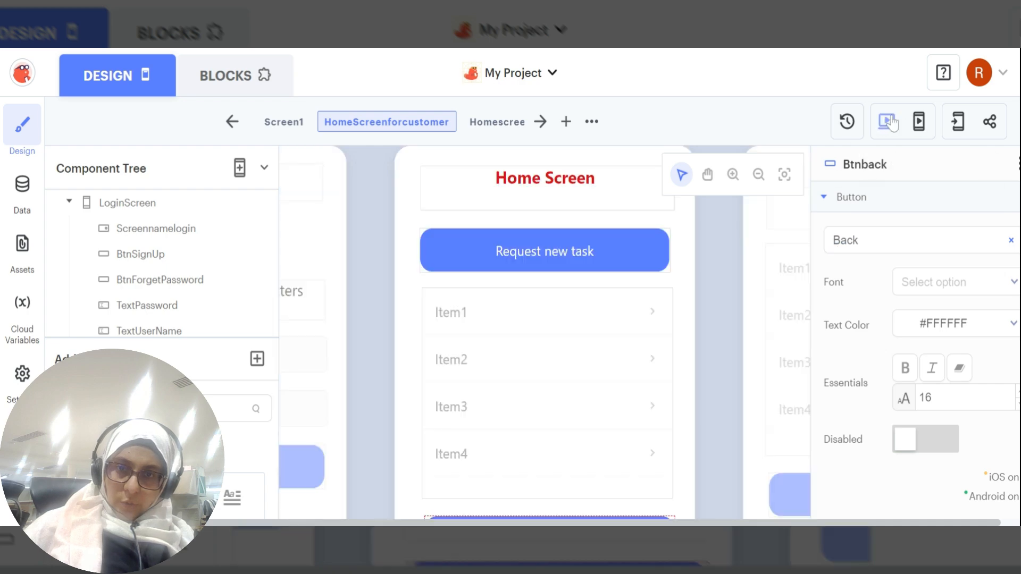
pyautogui.click(891, 123)
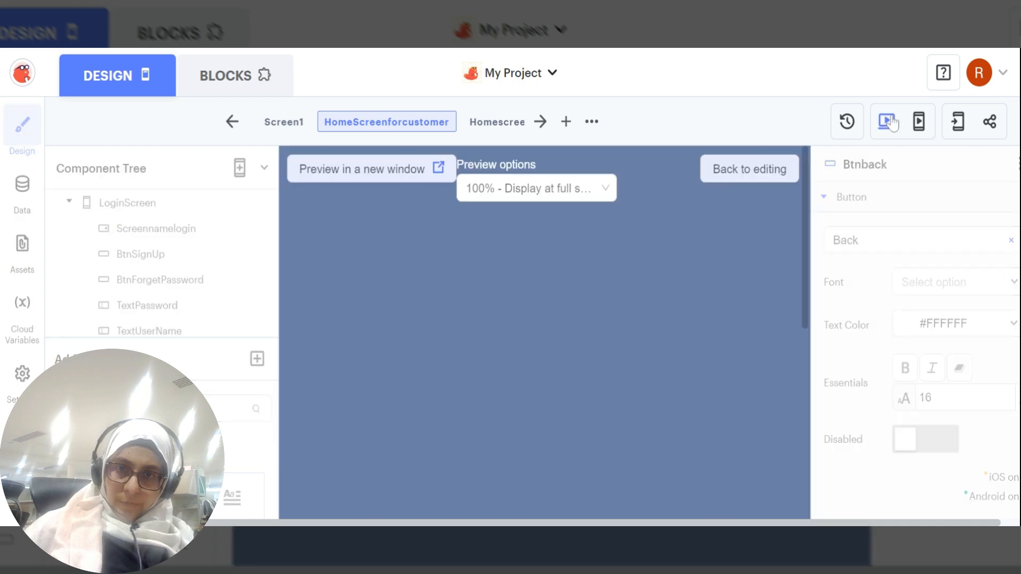
pyautogui.moveTo(800, 242); pyautogui.dragTo(803, 364)
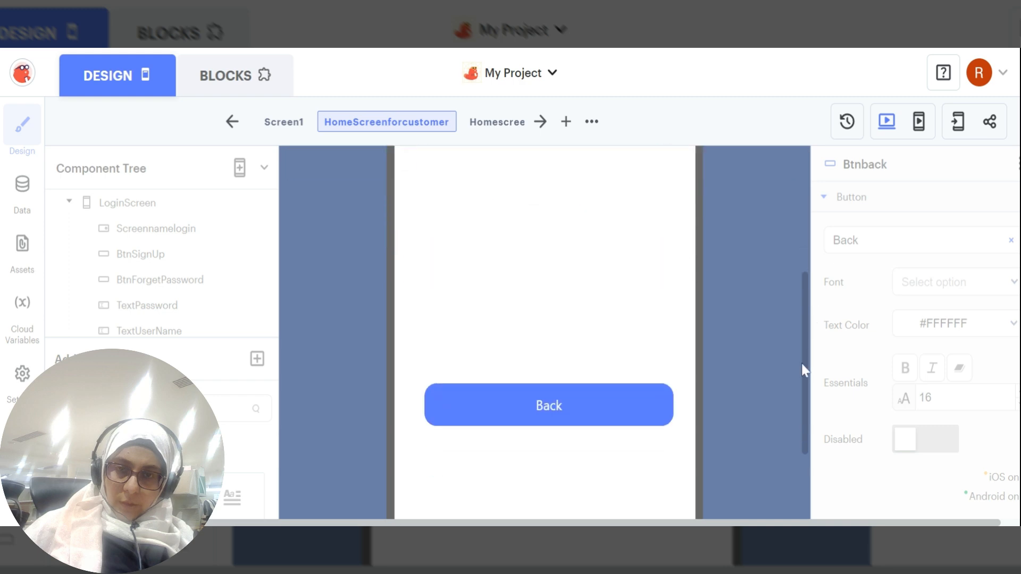
pyautogui.click(547, 410)
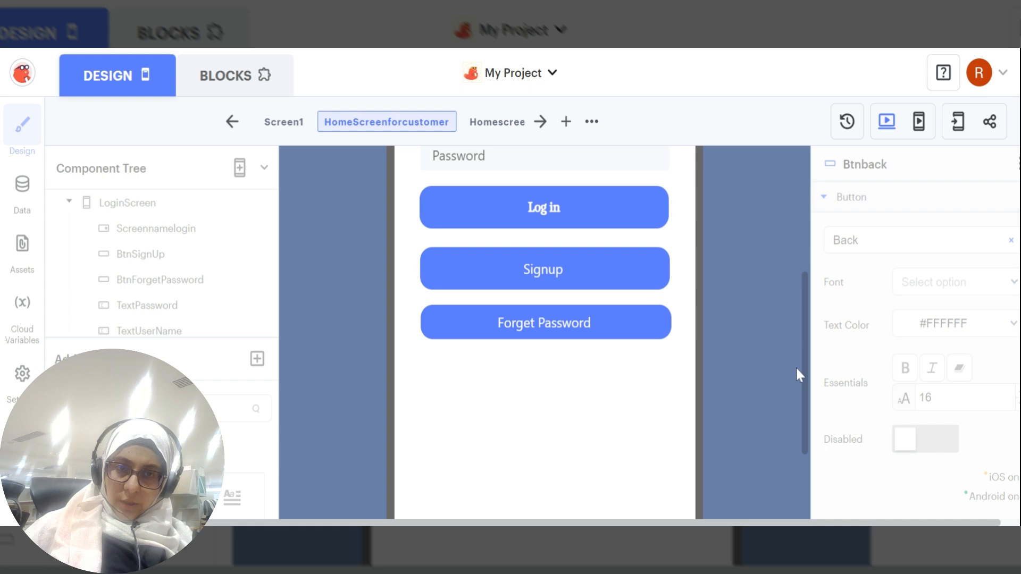
pyautogui.moveTo(805, 382); pyautogui.dragTo(795, 292)
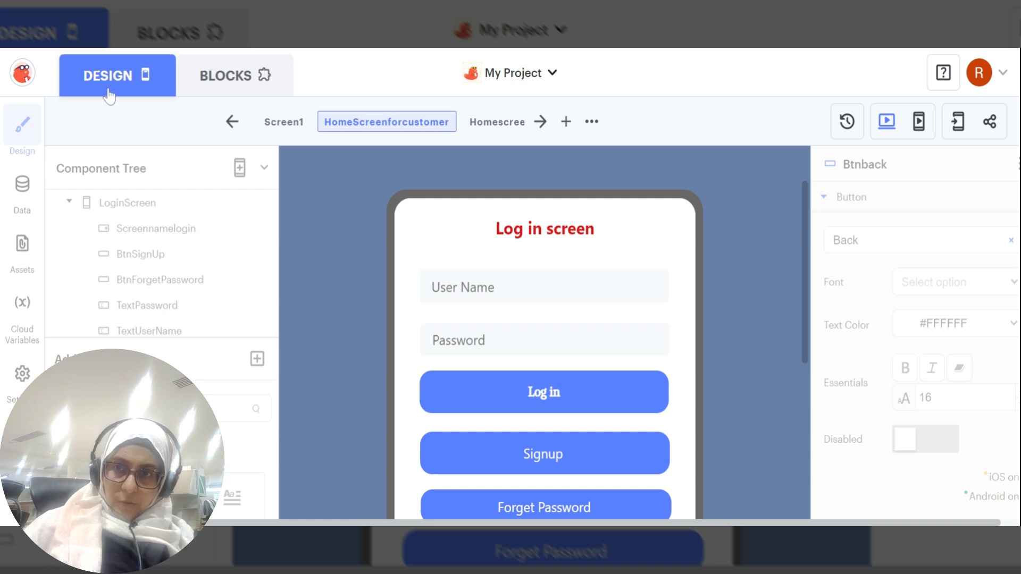
pyautogui.click(894, 133)
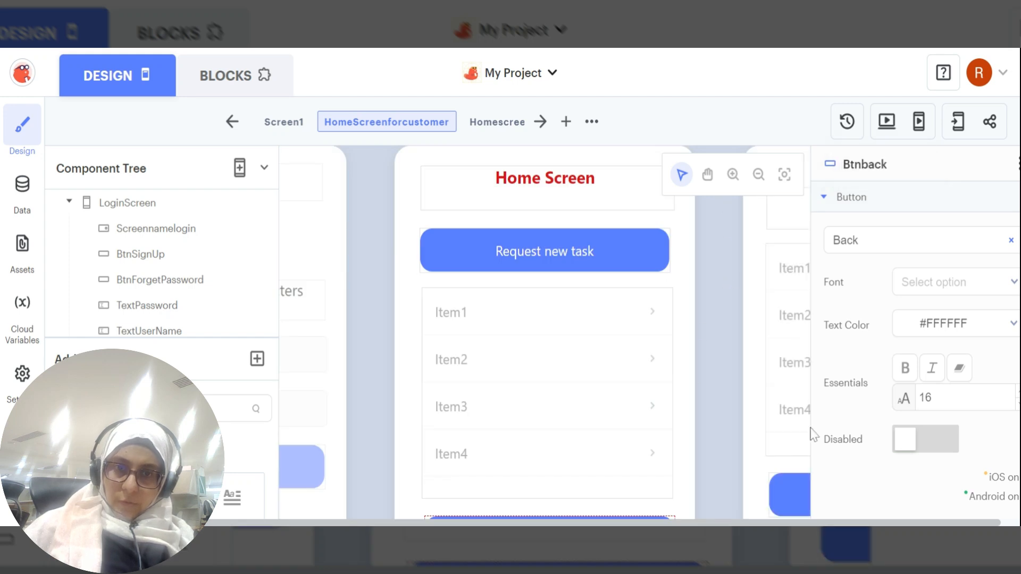
# Examine the layouts of the sign-up, forget password, reset password and home screens across the design canvas
pyautogui.click(707, 175)
pyautogui.moveTo(700, 277); pyautogui.dragTo(1003, 289)
pyautogui.moveTo(649, 304); pyautogui.dragTo(627, 313)
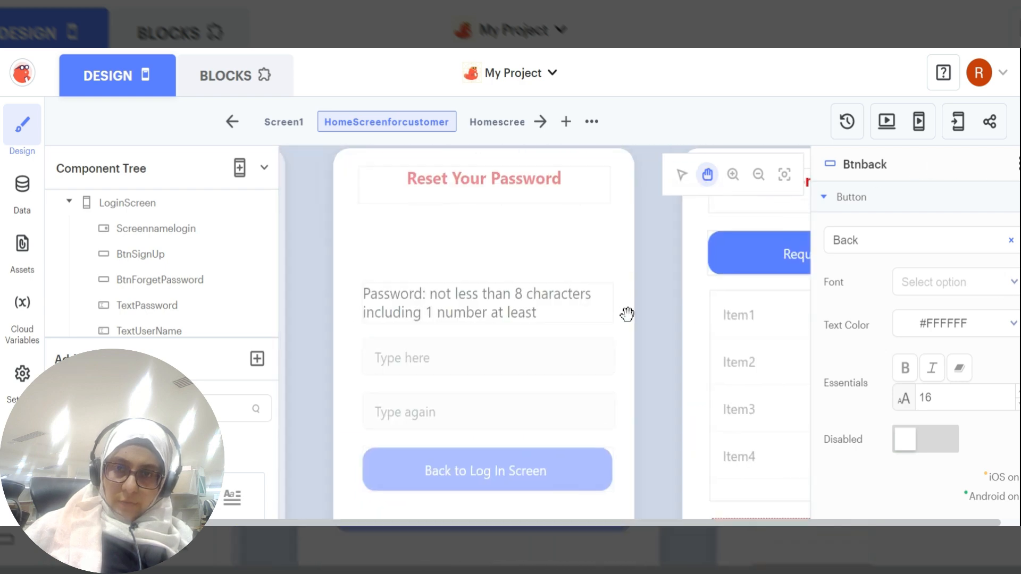
pyautogui.moveTo(482, 340); pyautogui.dragTo(948, 311)
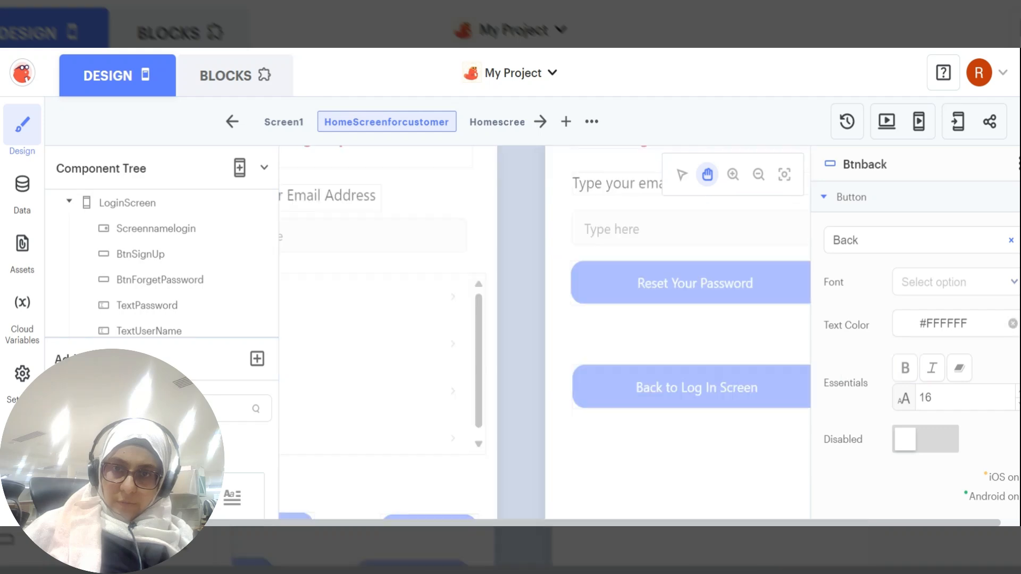
pyautogui.moveTo(459, 227); pyautogui.dragTo(830, 362)
pyautogui.moveTo(569, 359); pyautogui.dragTo(217, 367)
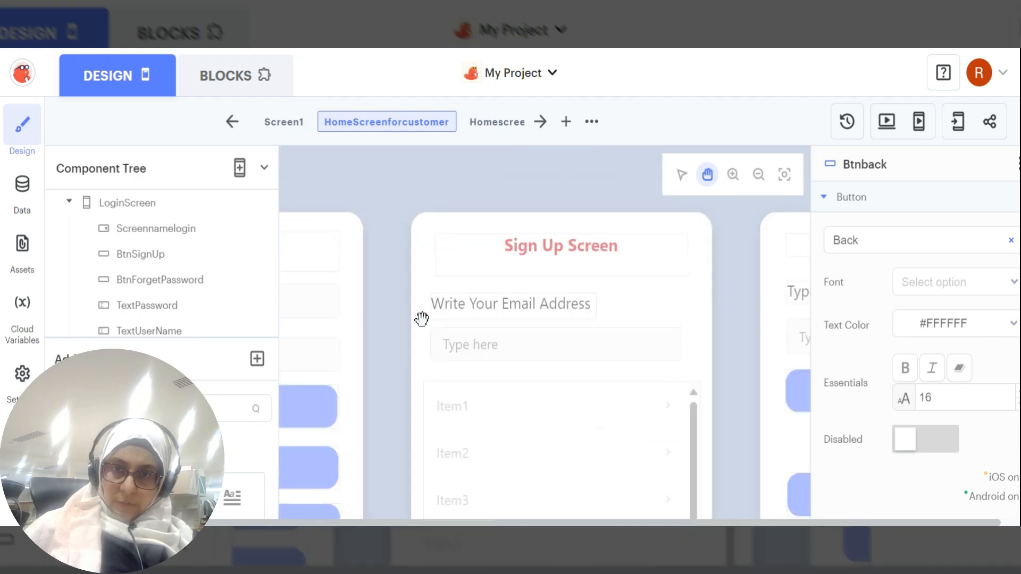
pyautogui.moveTo(547, 349); pyautogui.dragTo(160, 298)
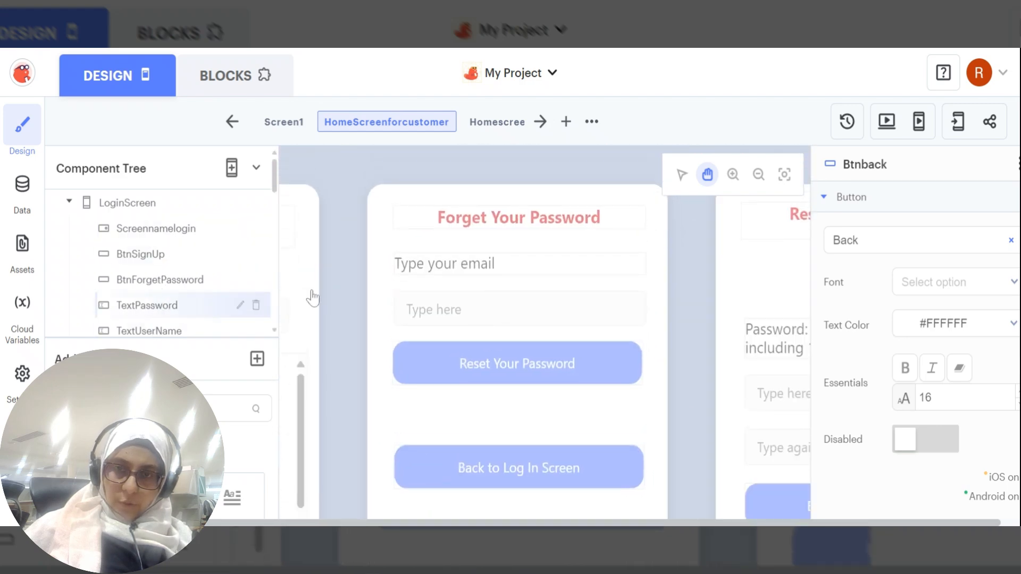
pyautogui.moveTo(561, 304); pyautogui.dragTo(171, 287)
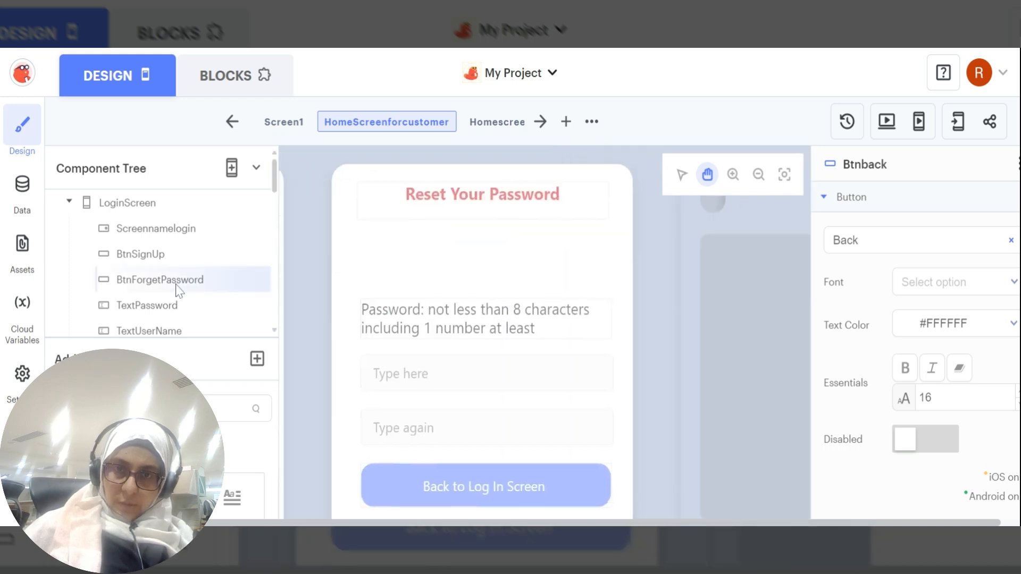
pyautogui.moveTo(486, 274); pyautogui.dragTo(244, 285)
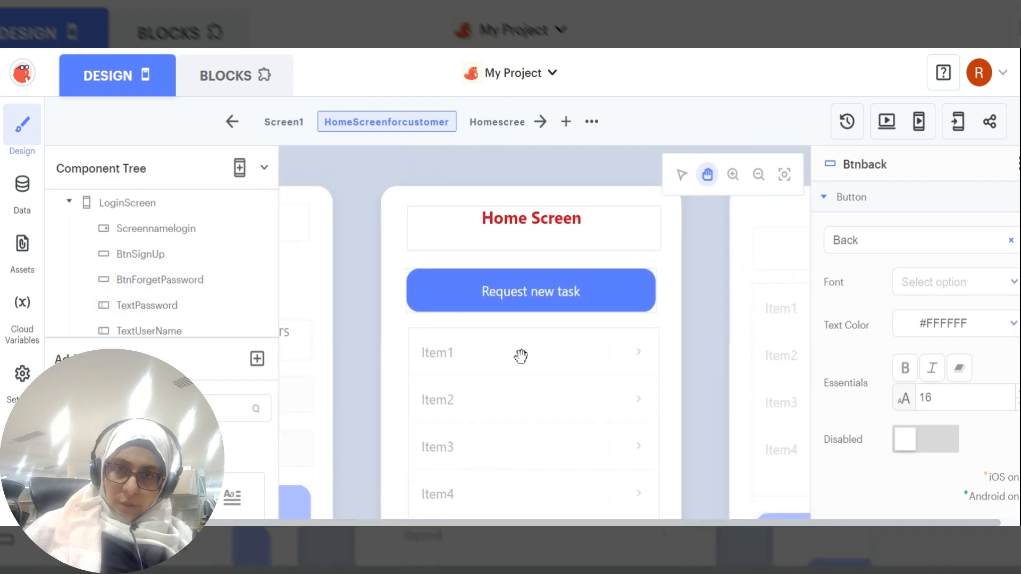
pyautogui.moveTo(522, 354); pyautogui.dragTo(251, 358)
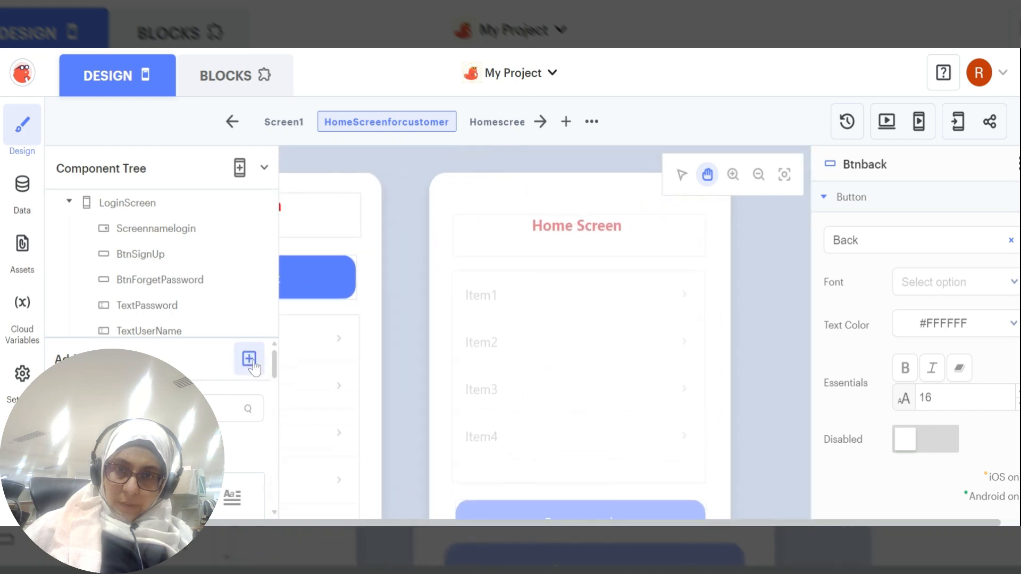
pyautogui.moveTo(540, 365); pyautogui.dragTo(732, 281)
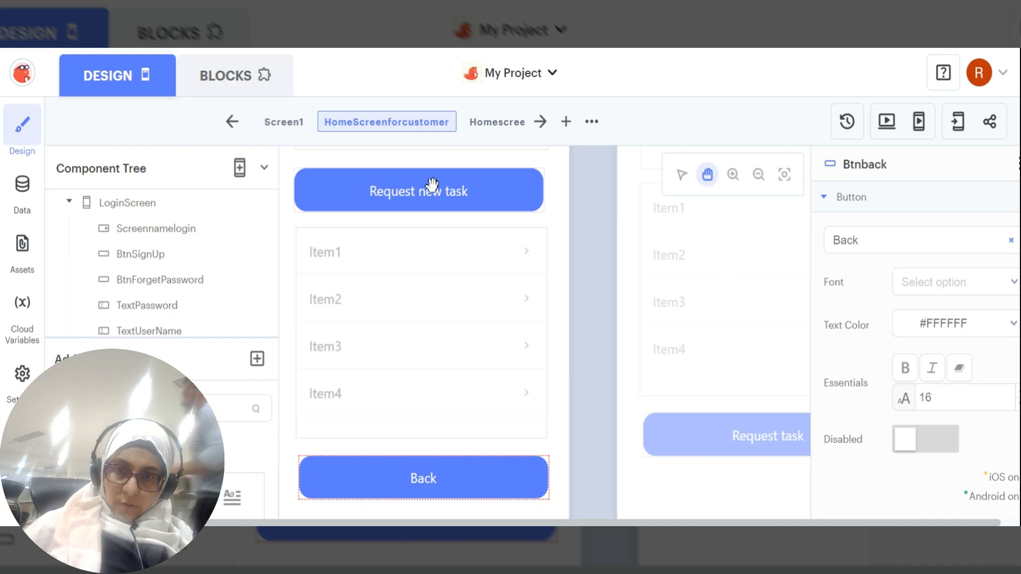
pyautogui.moveTo(729, 321); pyautogui.dragTo(995, 324)
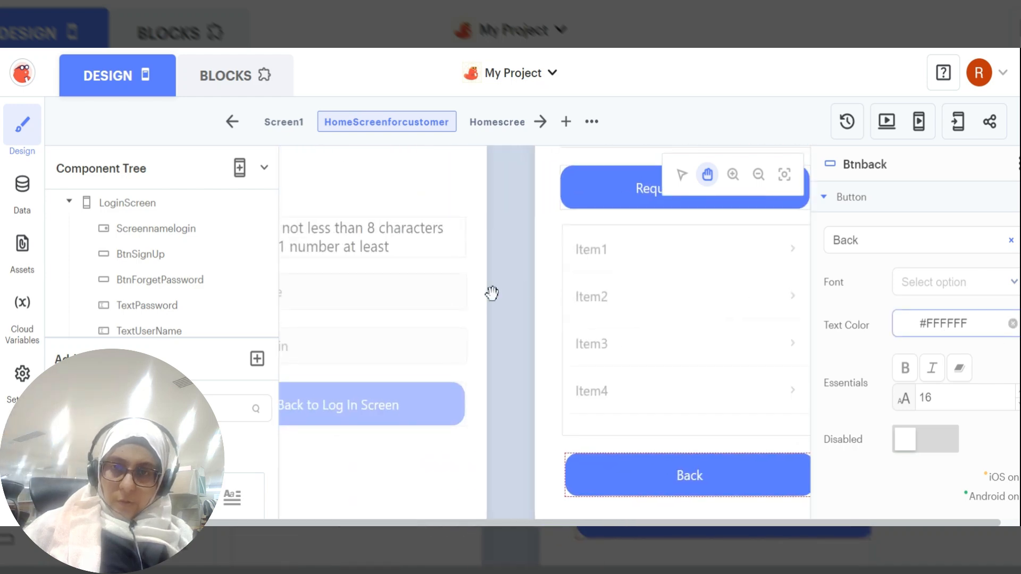
pyautogui.moveTo(493, 292); pyautogui.dragTo(606, 244)
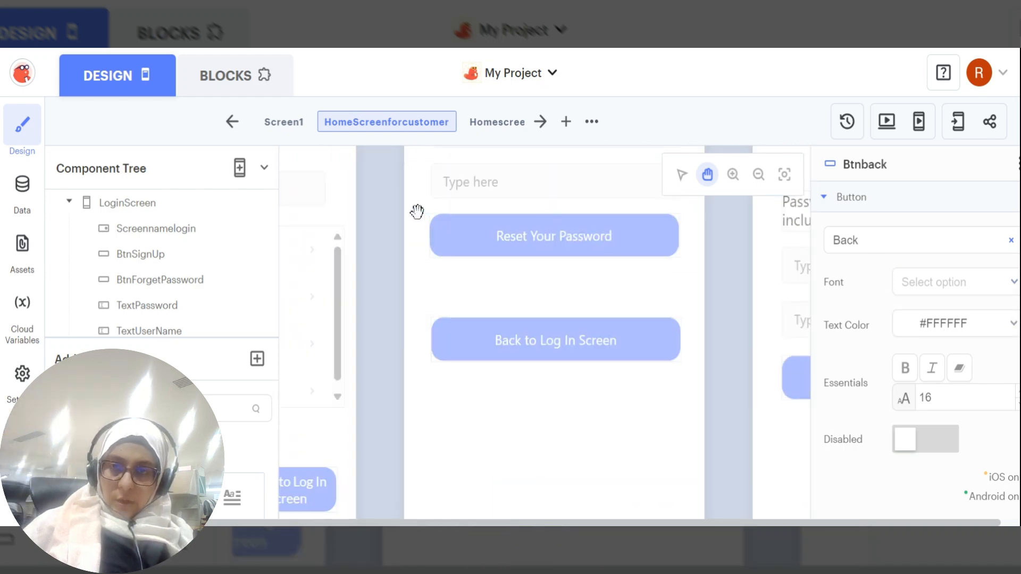
# Select the ListUserTypes list on the sign-up screen
pyautogui.moveTo(390, 233); pyautogui.dragTo(882, 287)
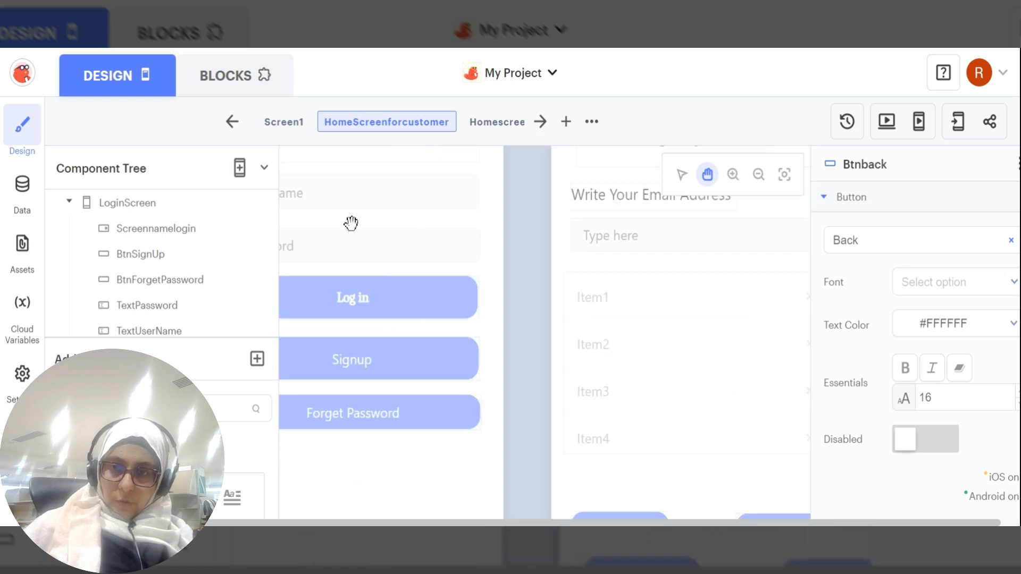
pyautogui.moveTo(351, 224); pyautogui.dragTo(752, 240)
pyautogui.moveTo(480, 233); pyautogui.dragTo(171, 337)
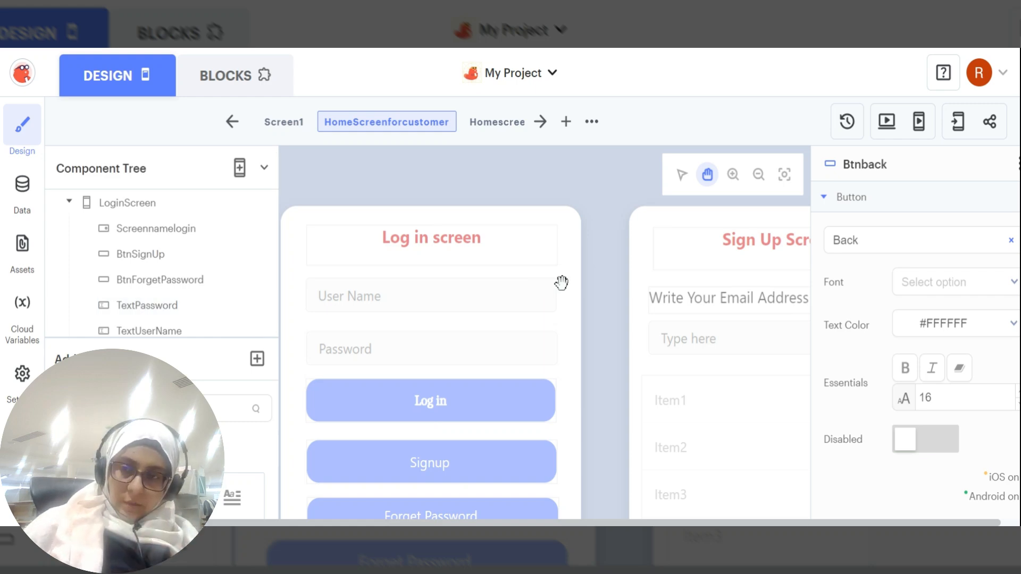
pyautogui.moveTo(660, 290); pyautogui.dragTo(552, 202)
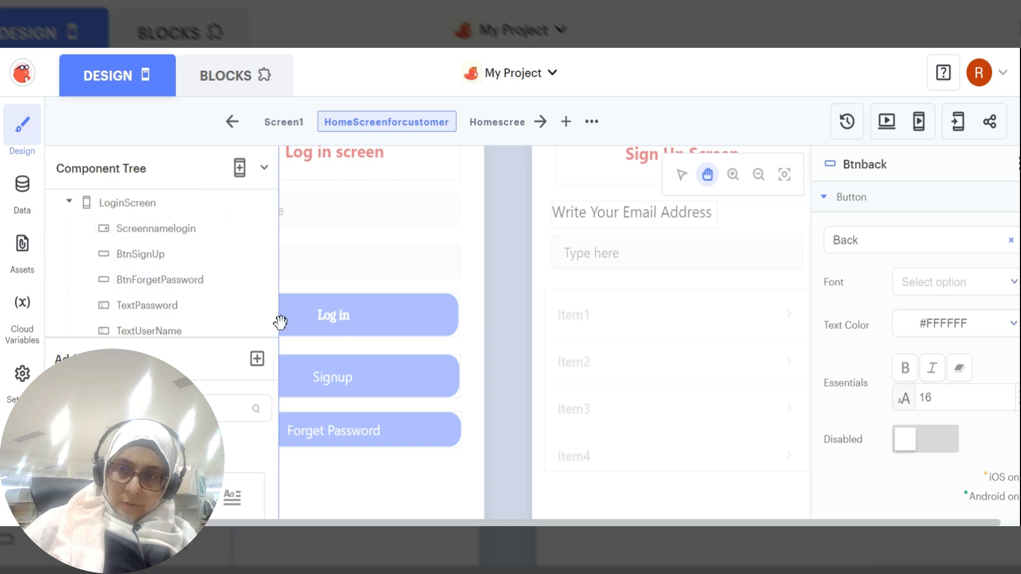
pyautogui.moveTo(272, 365); pyautogui.dragTo(274, 429)
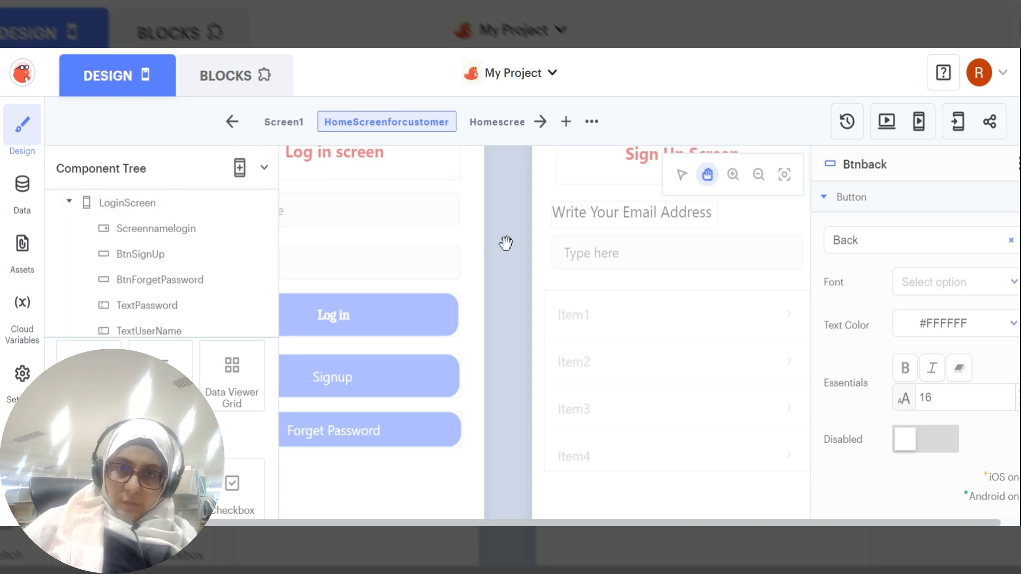
pyautogui.moveTo(653, 308); pyautogui.dragTo(490, 291)
pyautogui.click(681, 175)
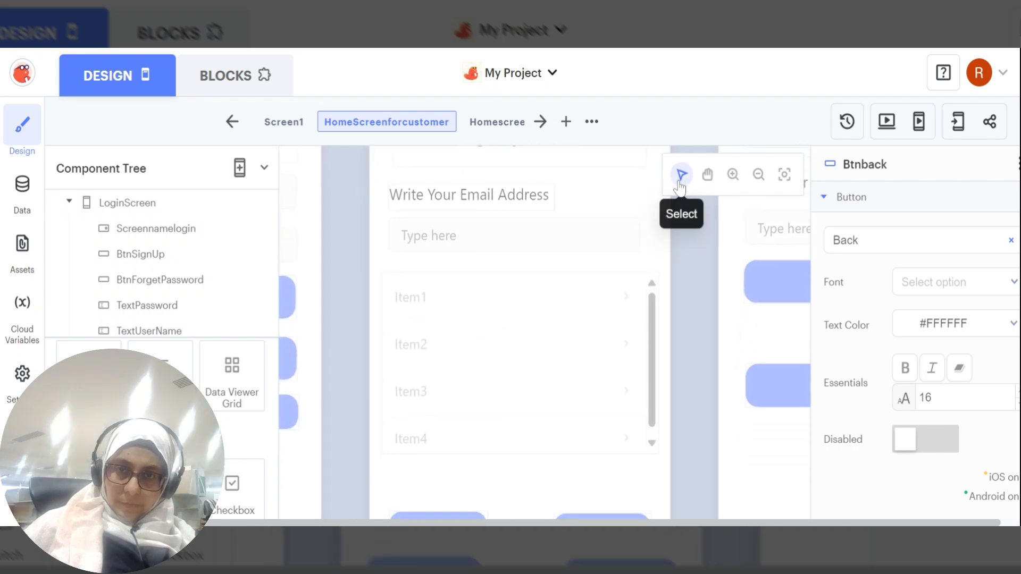
pyautogui.click(493, 336)
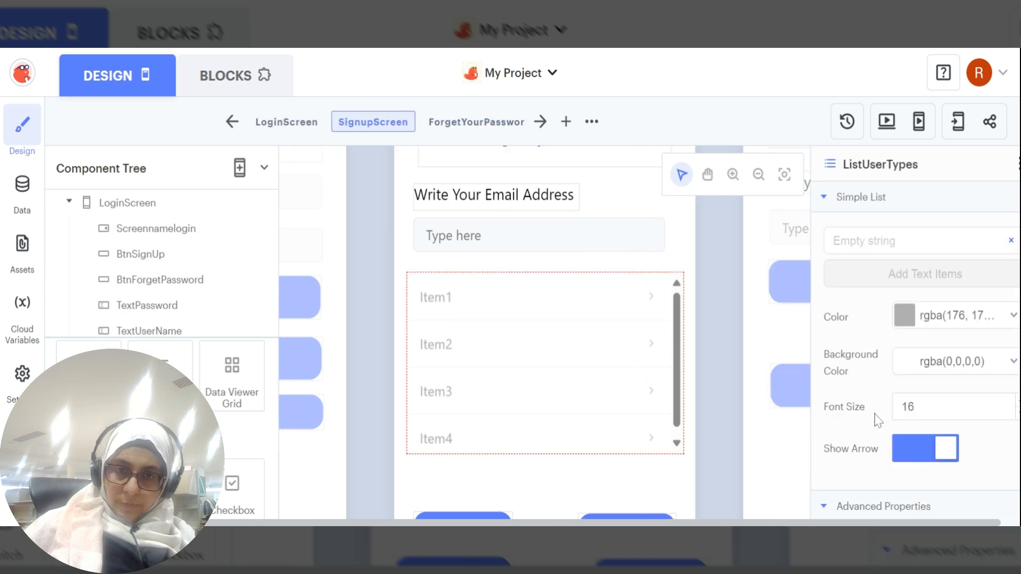
pyautogui.click(561, 480)
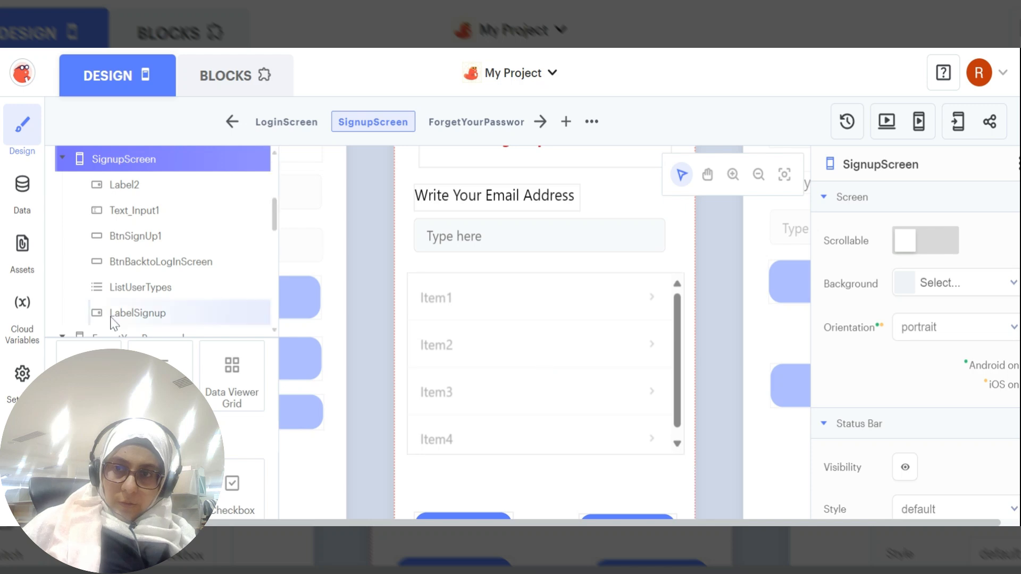
pyautogui.click(148, 292)
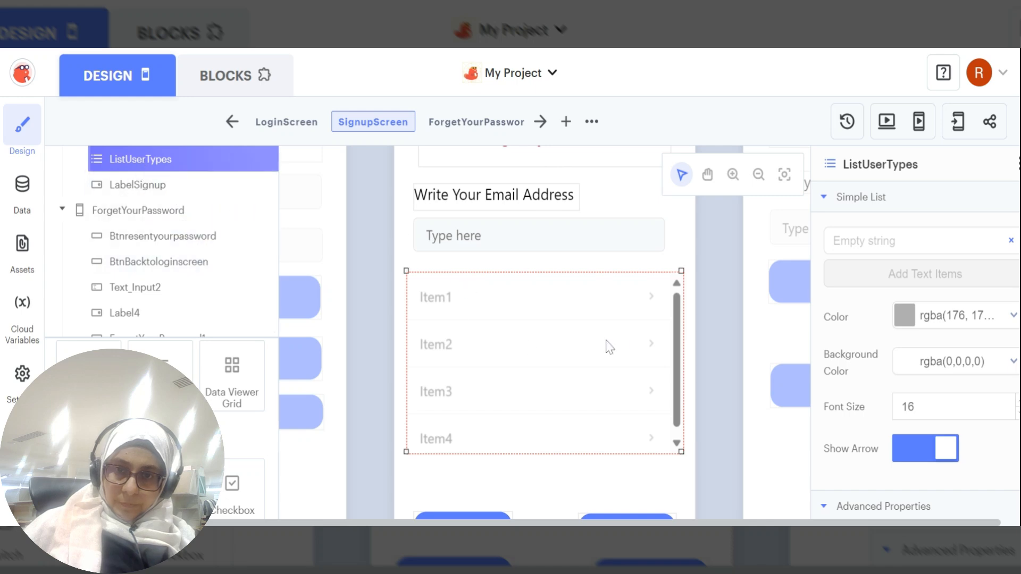
# Zoom out and examine the layouts of the login, sign-up, password and home screens on the design canvas
pyautogui.click(758, 175)
pyautogui.click(758, 175)
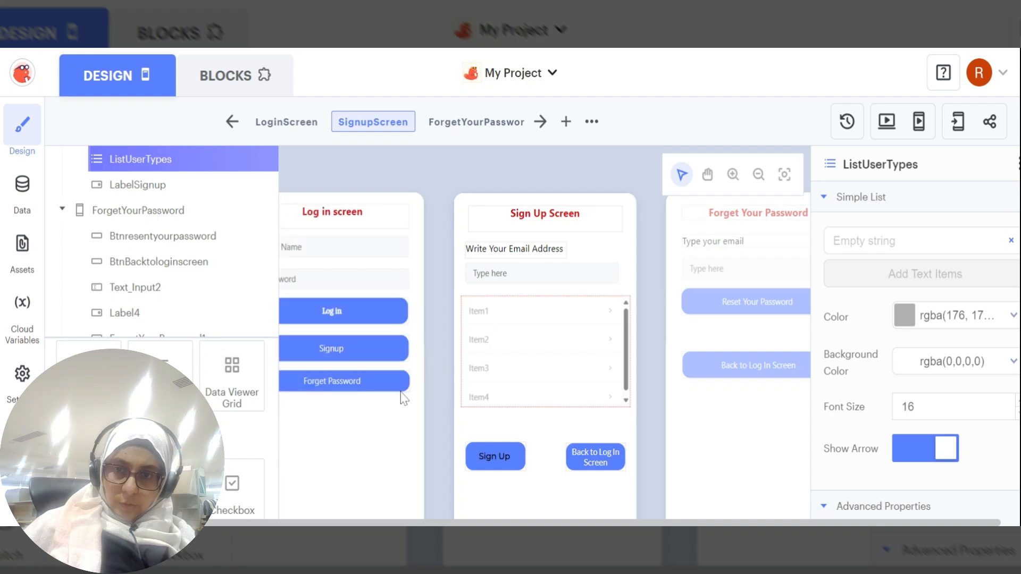
pyautogui.click(708, 175)
pyautogui.moveTo(342, 417); pyautogui.dragTo(171, 395)
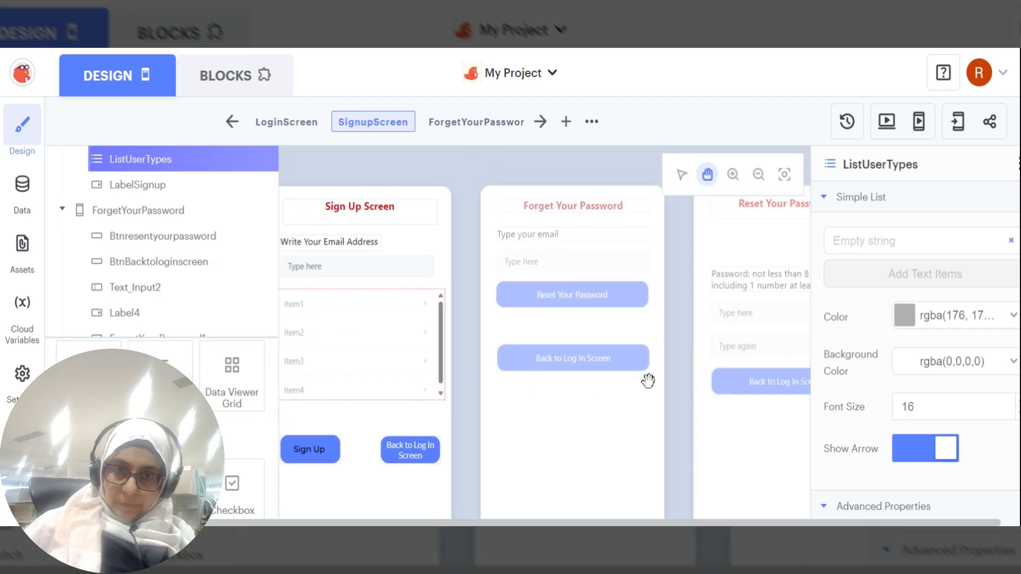
pyautogui.moveTo(647, 376); pyautogui.dragTo(120, 410)
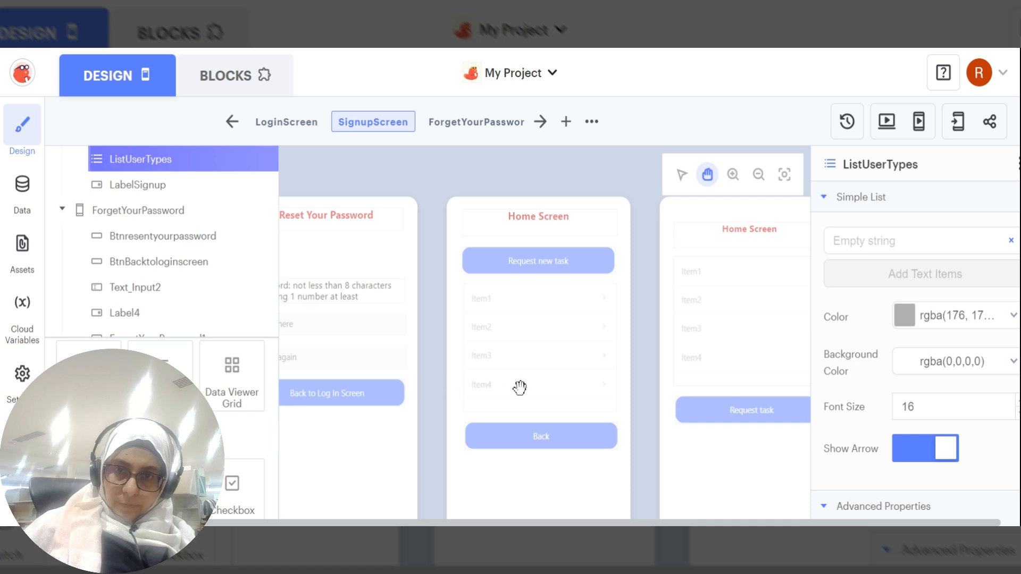
pyautogui.moveTo(519, 388); pyautogui.dragTo(949, 406)
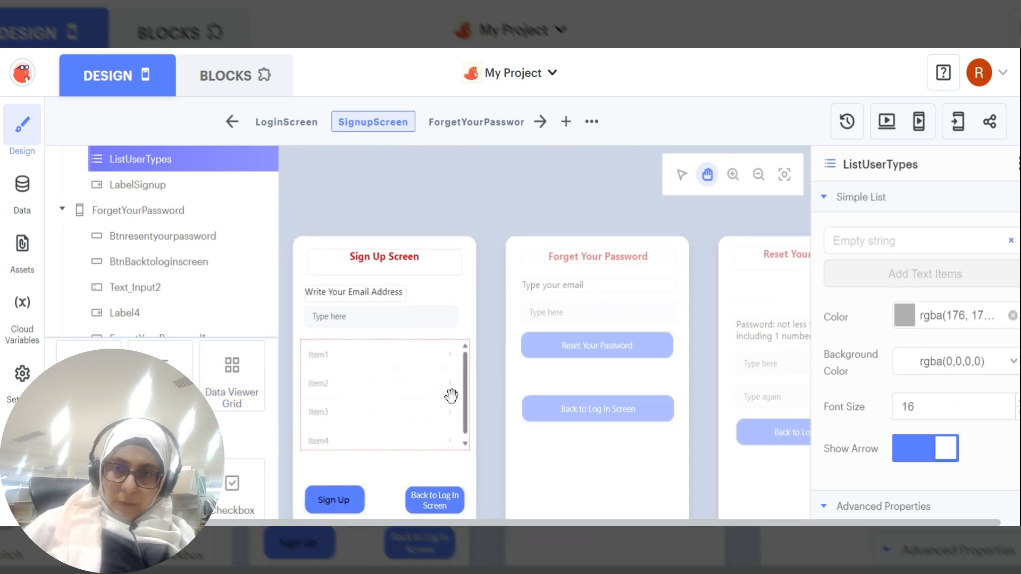
pyautogui.moveTo(401, 397); pyautogui.dragTo(507, 324)
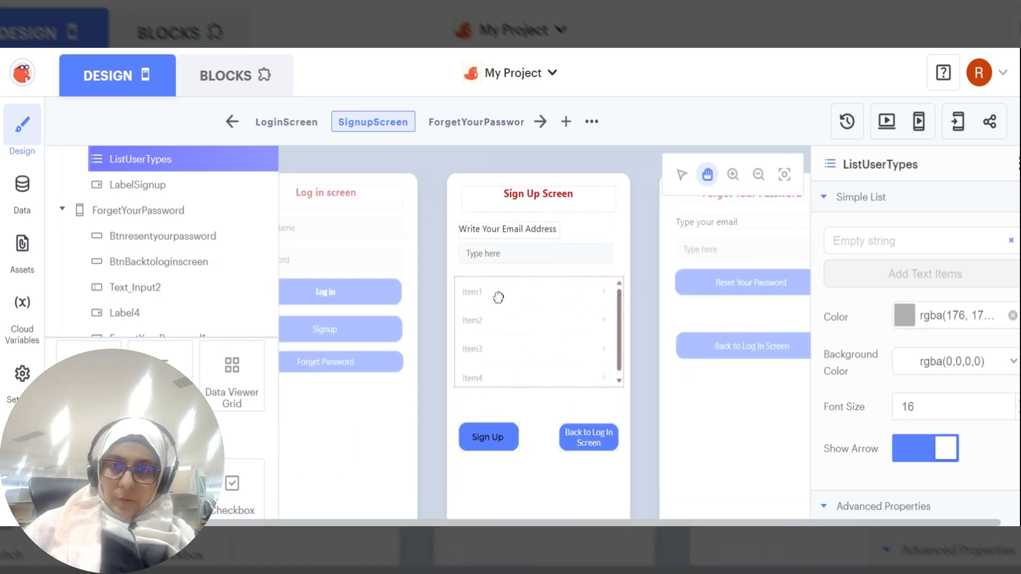
pyautogui.click(886, 128)
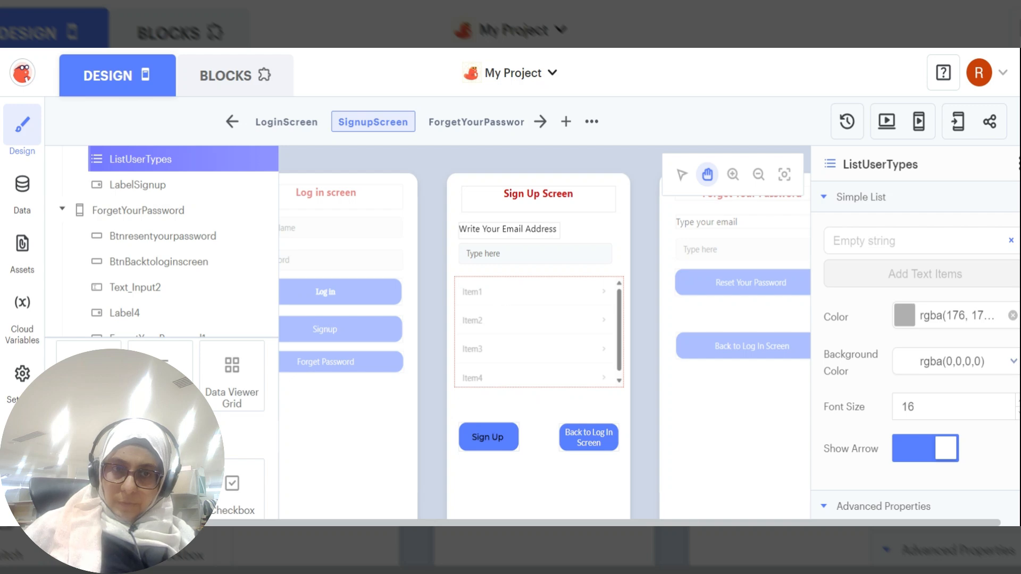
# Add "User type" as a text item of the ListUserTypes list
pyautogui.click(904, 241)
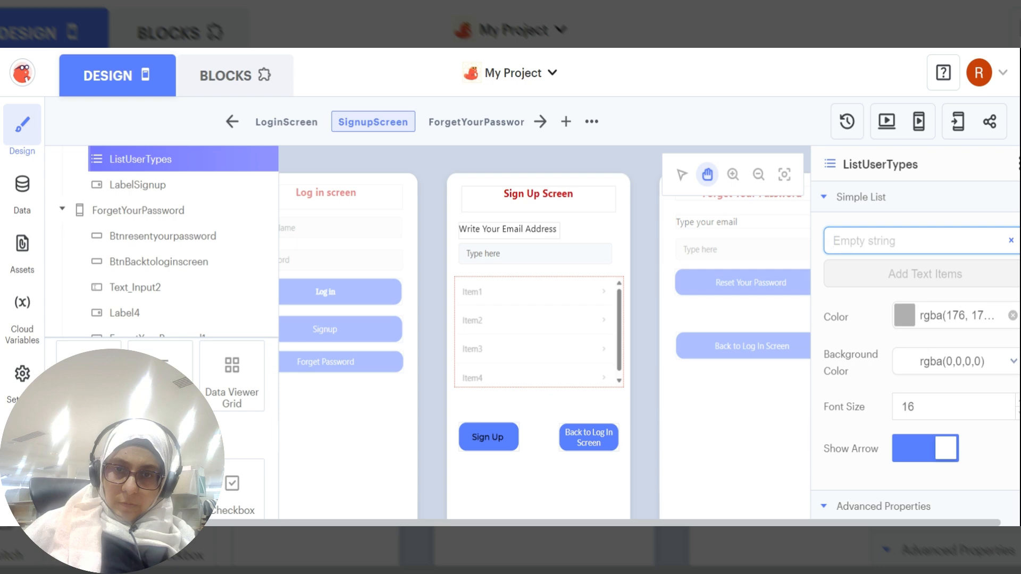
pyautogui.write('U')
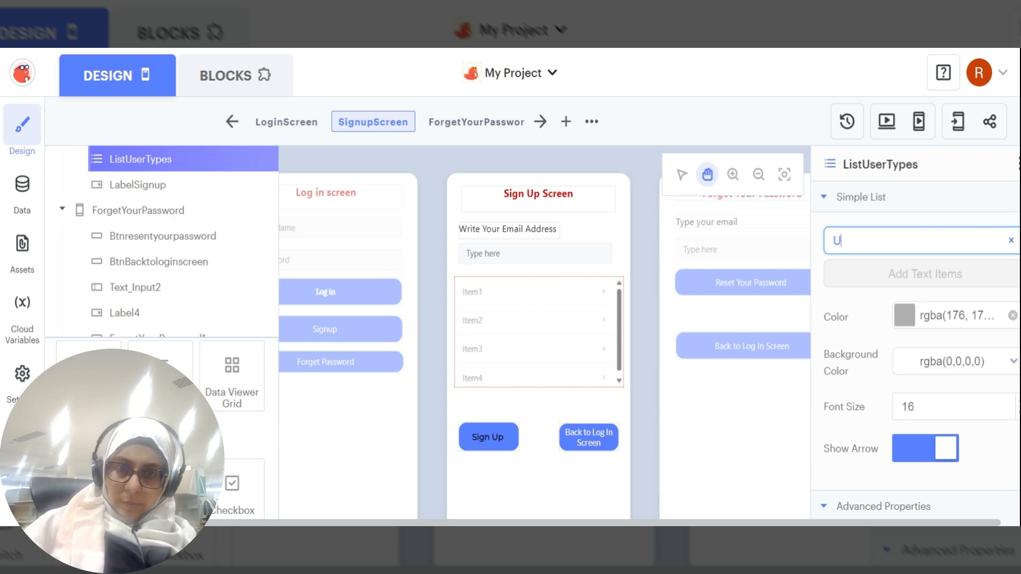
pyautogui.write('ser')
pyautogui.press('BackSpace')
pyautogui.press('BackSpace')
pyautogui.press('BackSpace')
pyautogui.press('BackSpace')
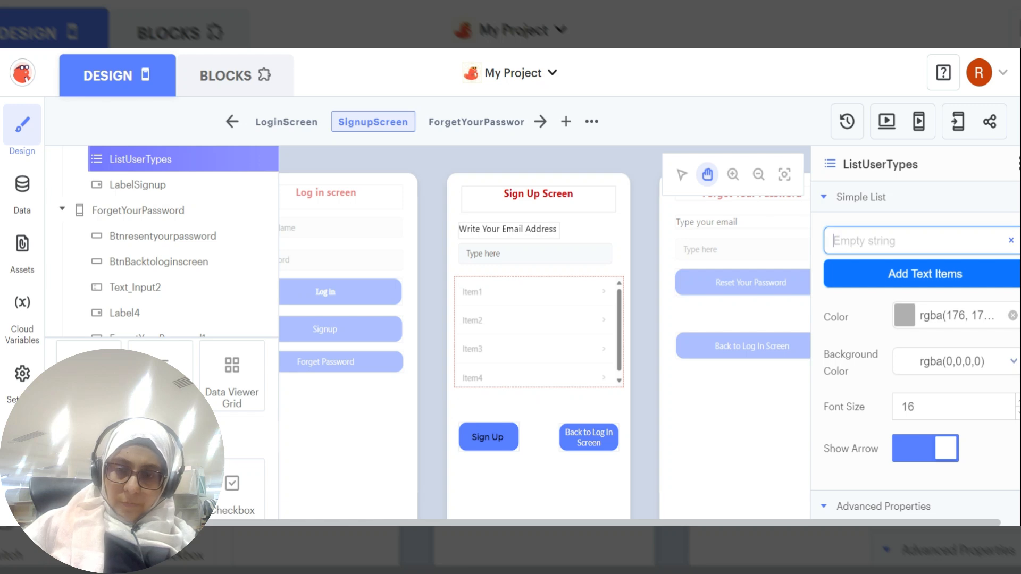
pyautogui.write('User')
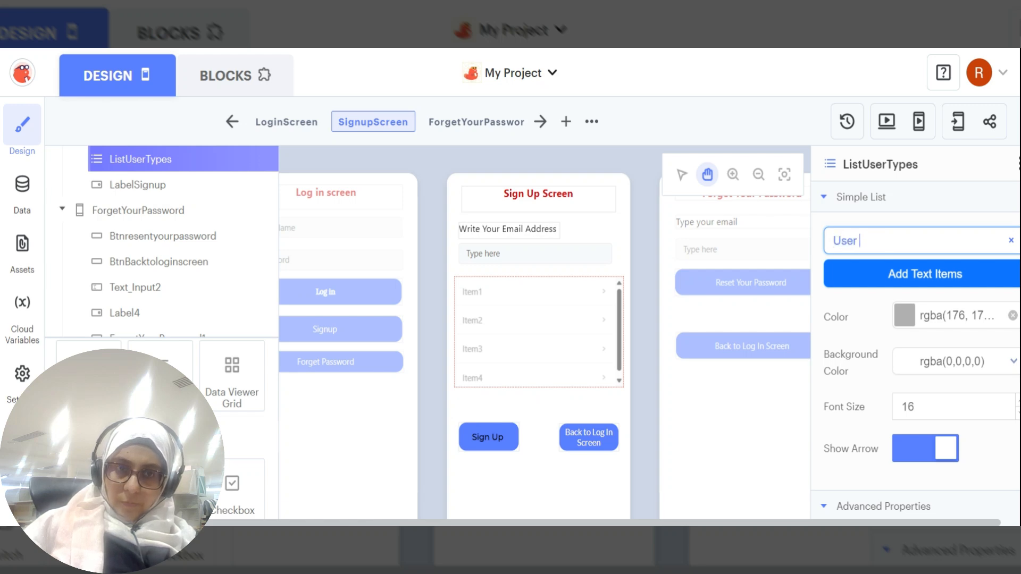
pyautogui.write(' tye')
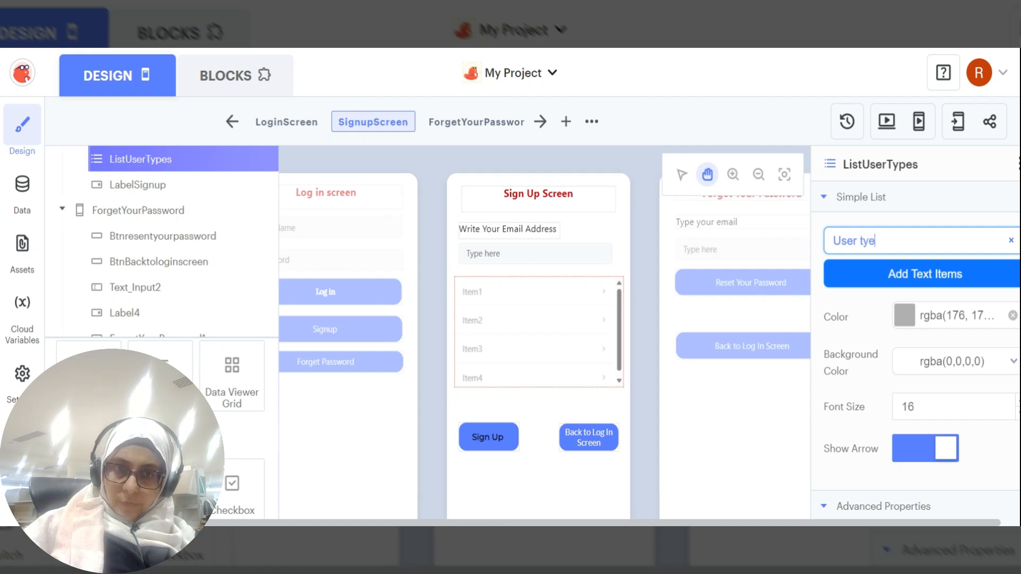
pyautogui.write('pe')
pyautogui.press('BackSpace')
pyautogui.press('BackSpace')
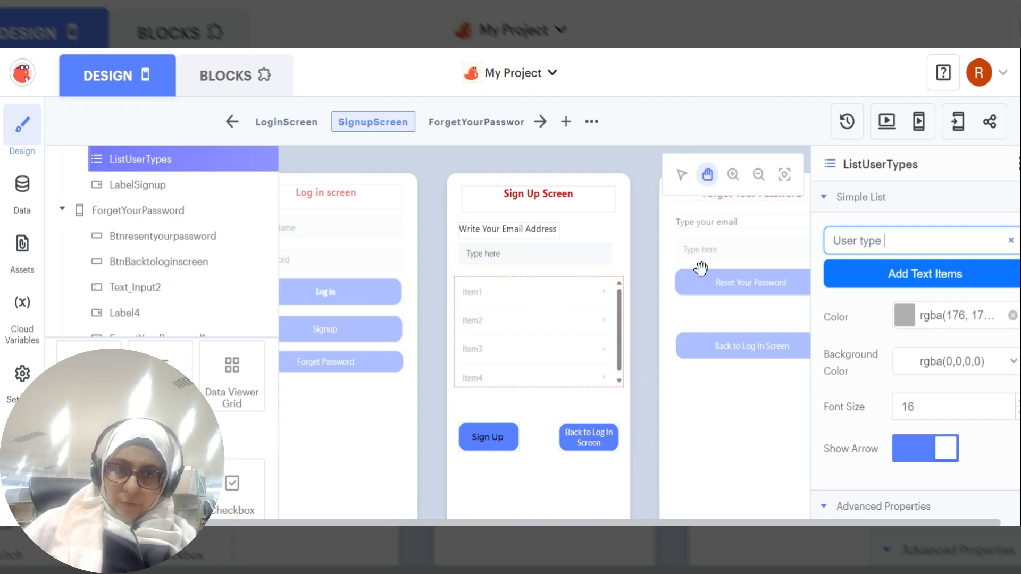
pyautogui.click(921, 281)
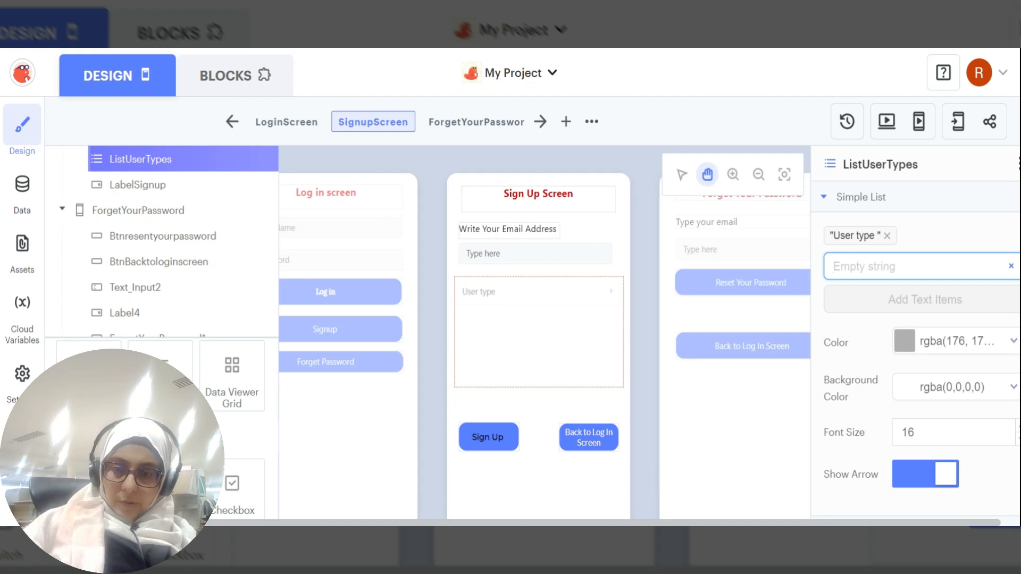
# Add "HR manager" as a text item of ListUserTypes and remove the "User type" item
pyautogui.write('HR ')
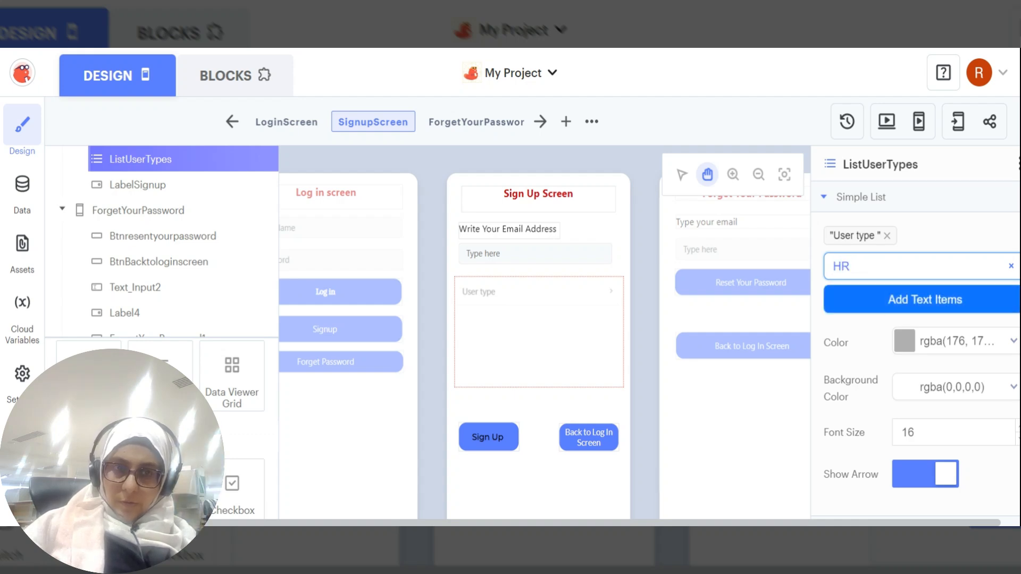
pyautogui.write('manager')
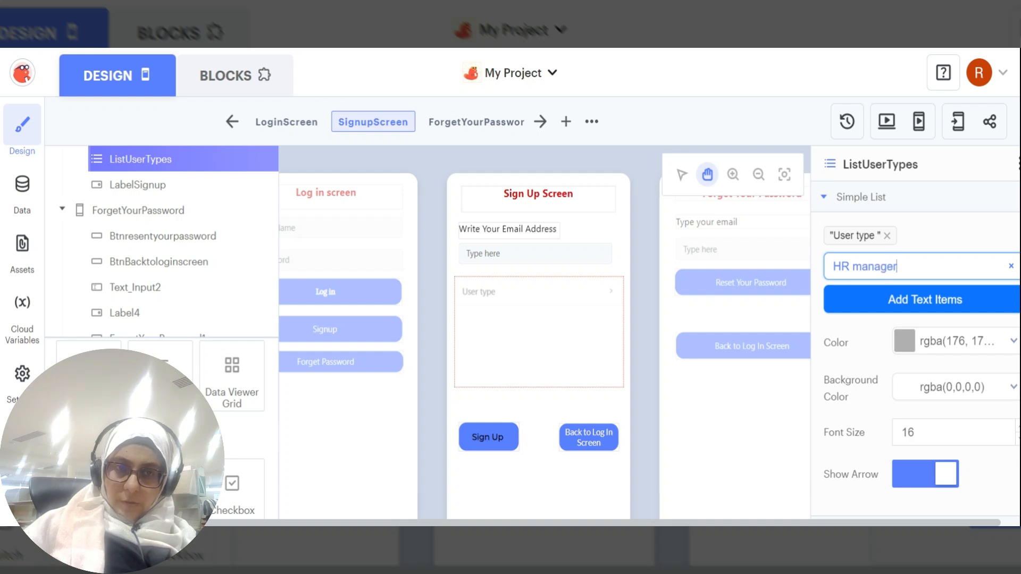
pyautogui.click(904, 303)
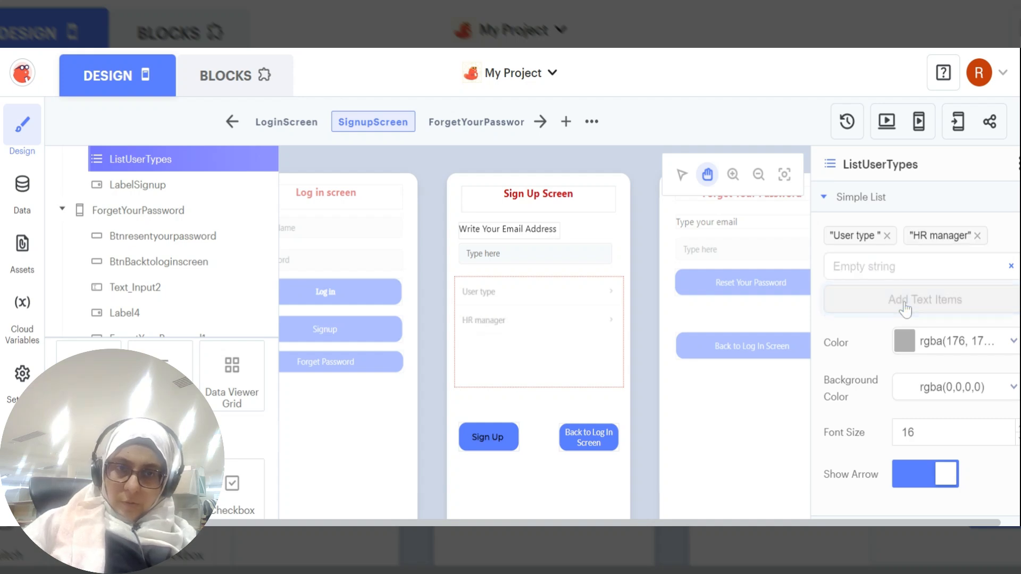
pyautogui.click(887, 236)
# Add "Customer" and "HR employee" as further text items of ListUserTypes
pyautogui.click(862, 266)
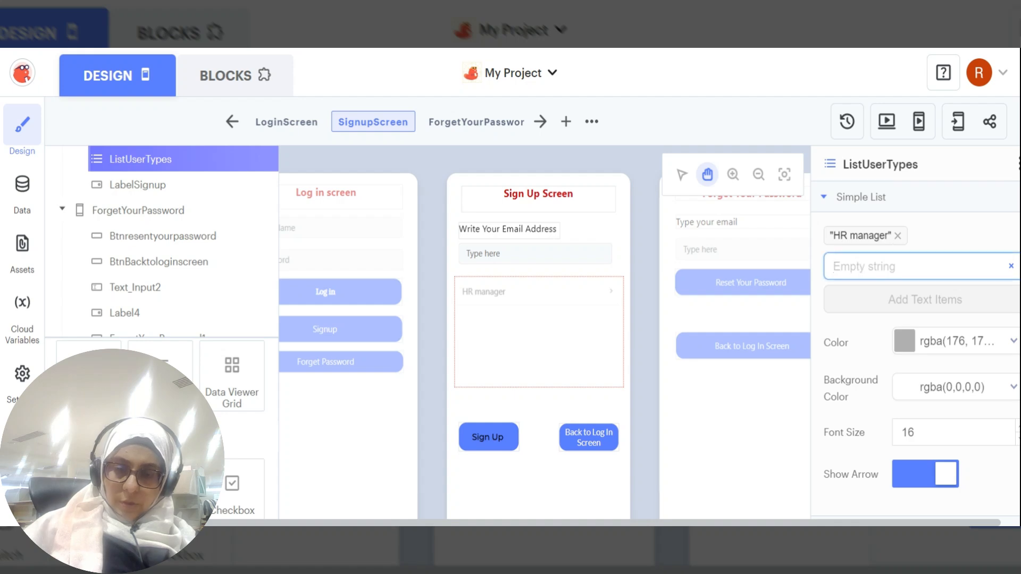
pyautogui.write('Customer')
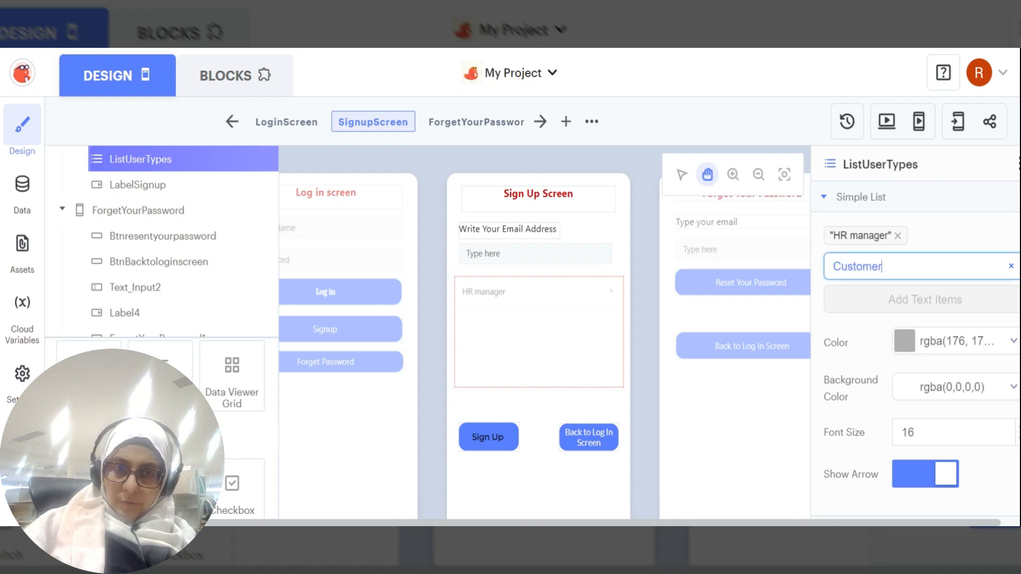
pyautogui.click(885, 312)
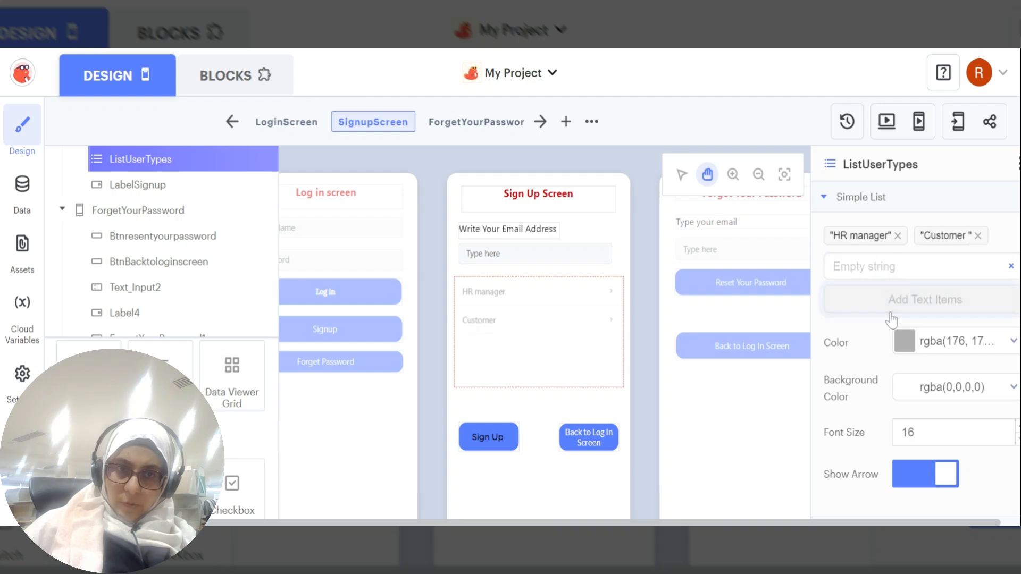
pyautogui.click(868, 267)
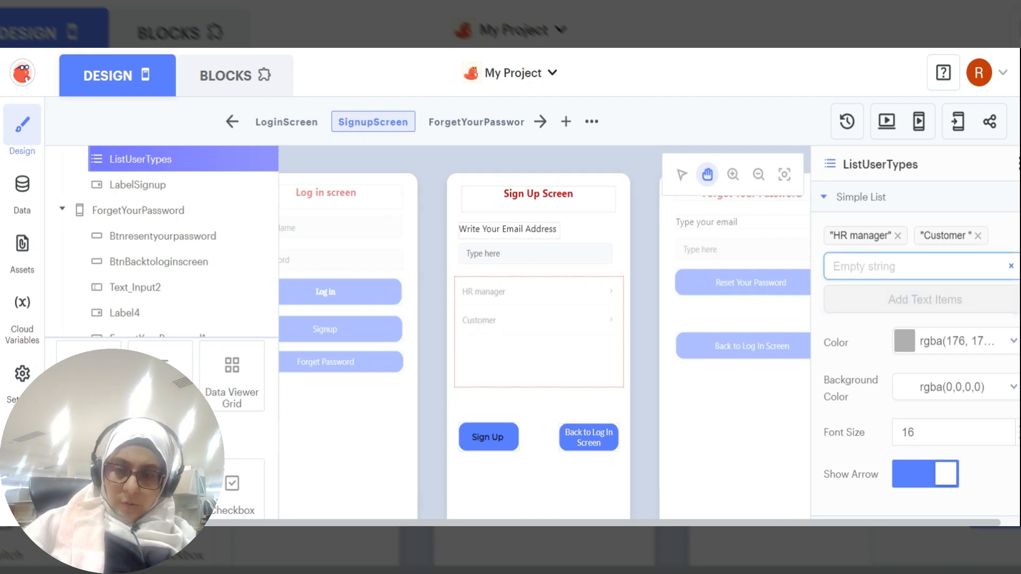
pyautogui.write('HR emplo')
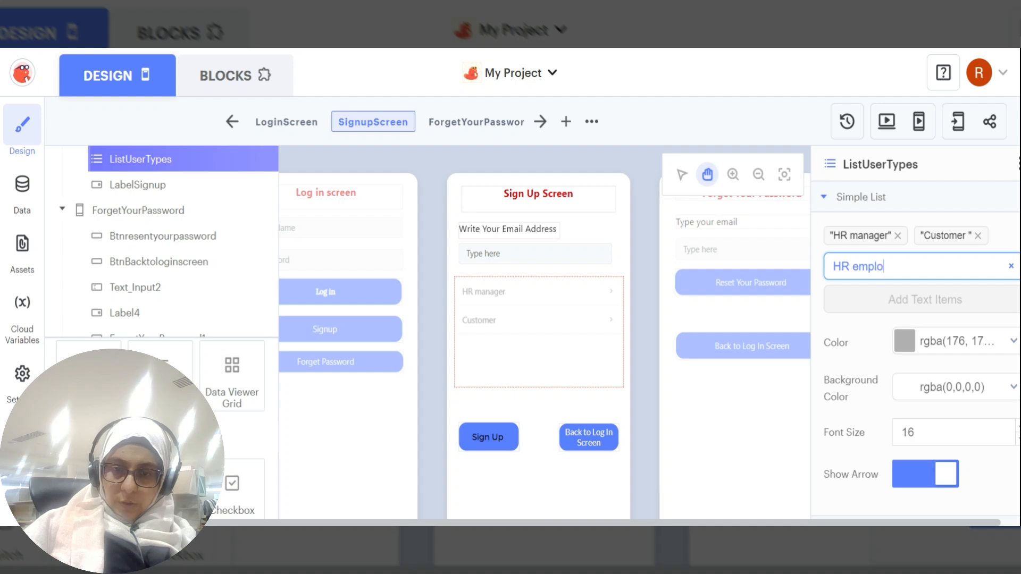
pyautogui.write('u')
pyautogui.press('BackSpace')
pyautogui.write('yee')
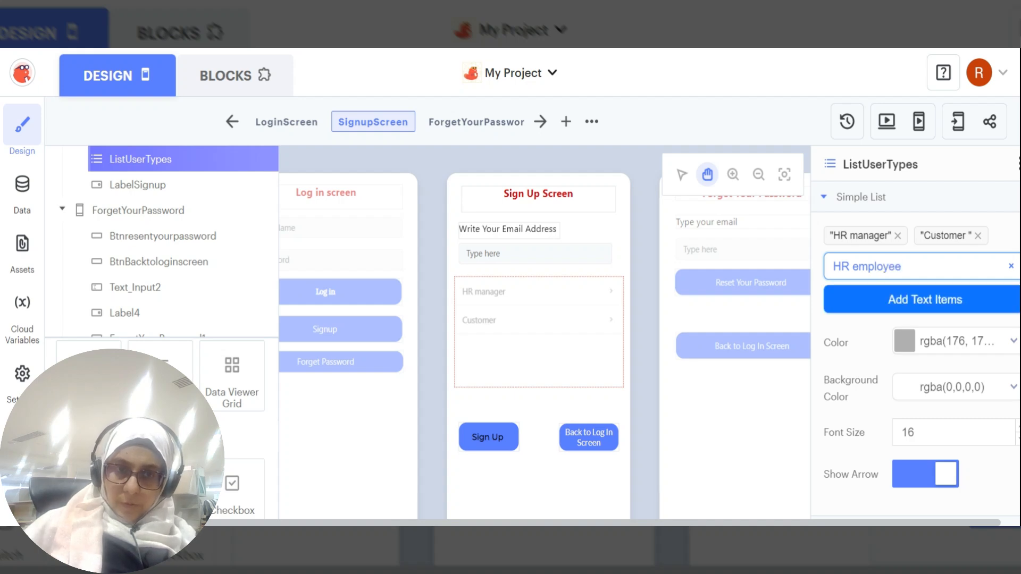
pyautogui.click(882, 300)
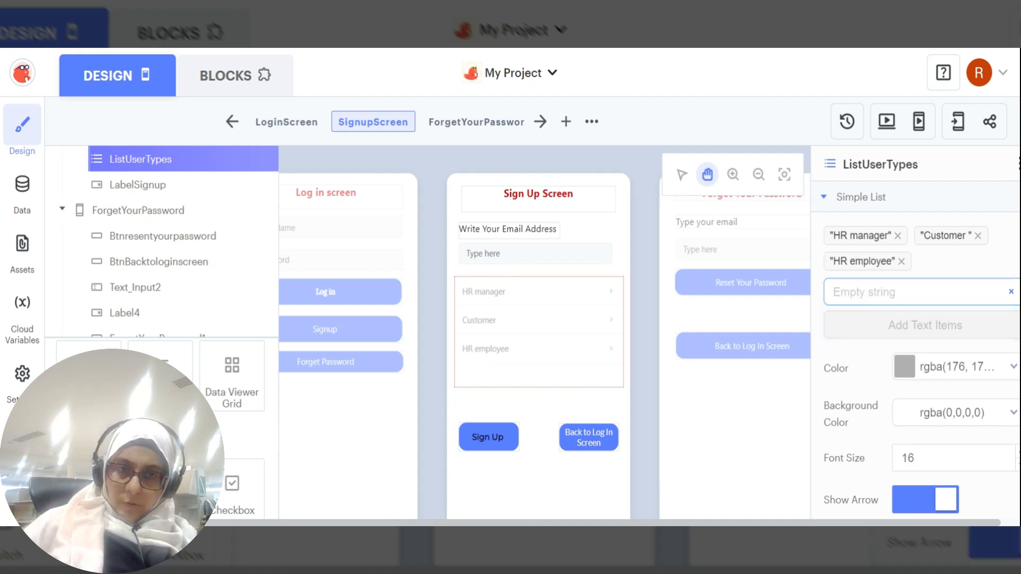
# Add "Admin" as the last text item of the ListUserTypes list
pyautogui.write('Adm')
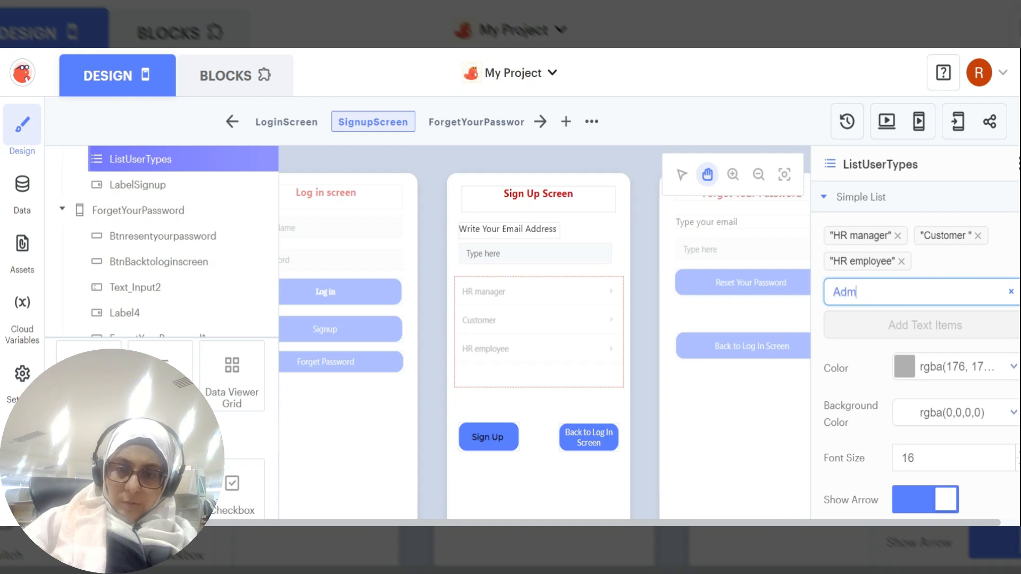
pyautogui.write('inestr')
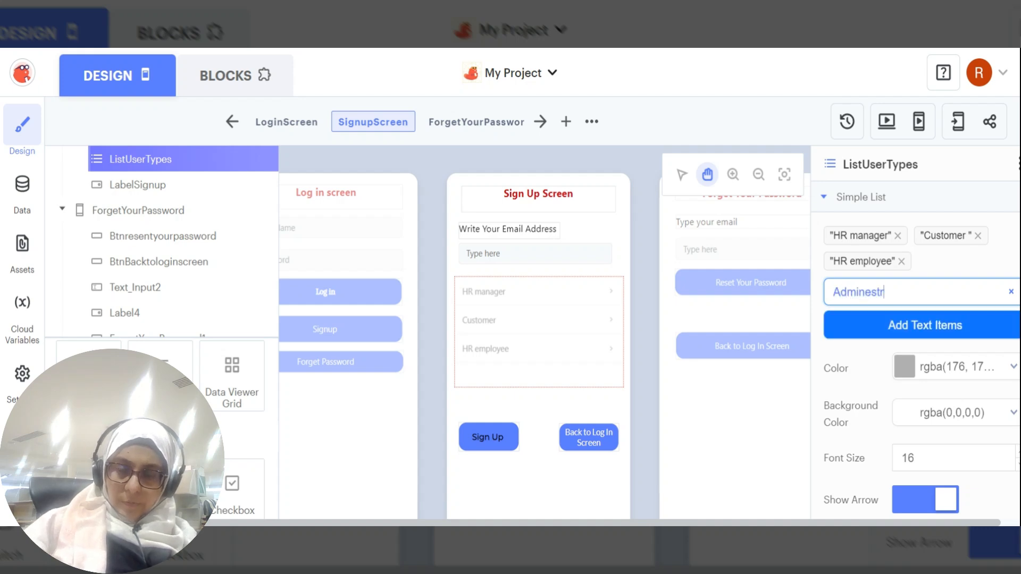
pyautogui.write('ator')
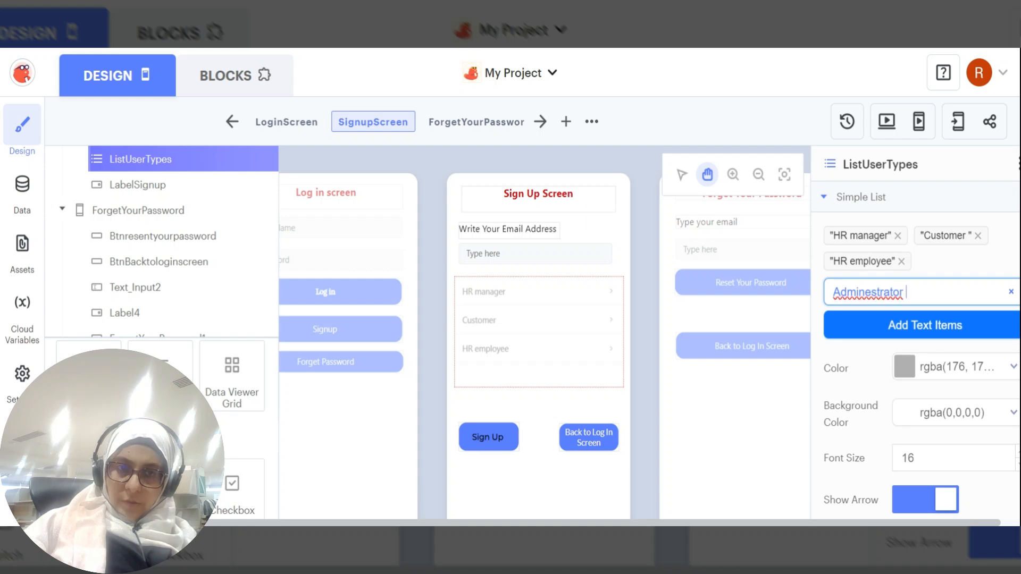
pyautogui.press('BackSpace')
pyautogui.press('BackSpace')
pyautogui.press('BackSpace')
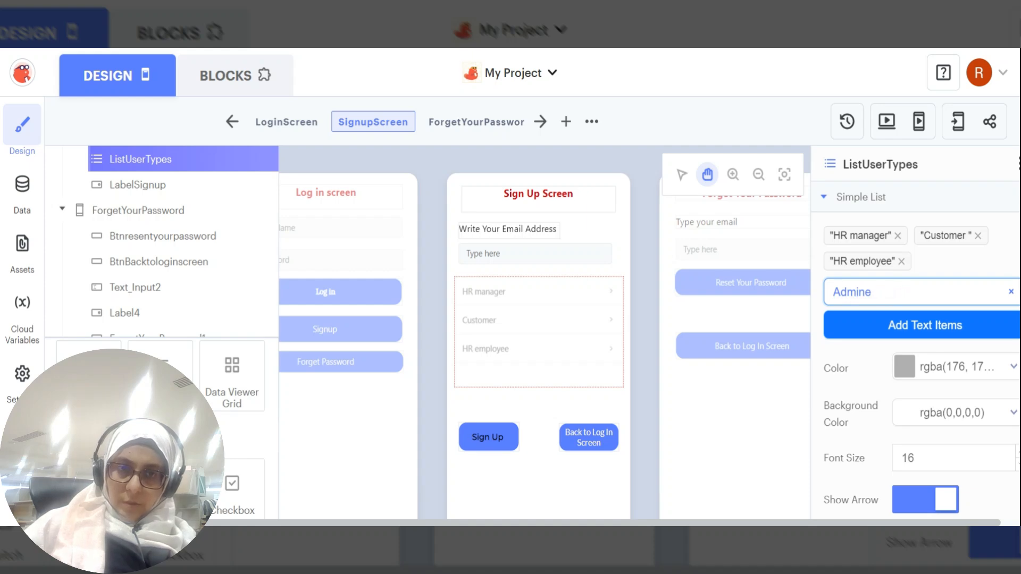
pyautogui.write('tor')
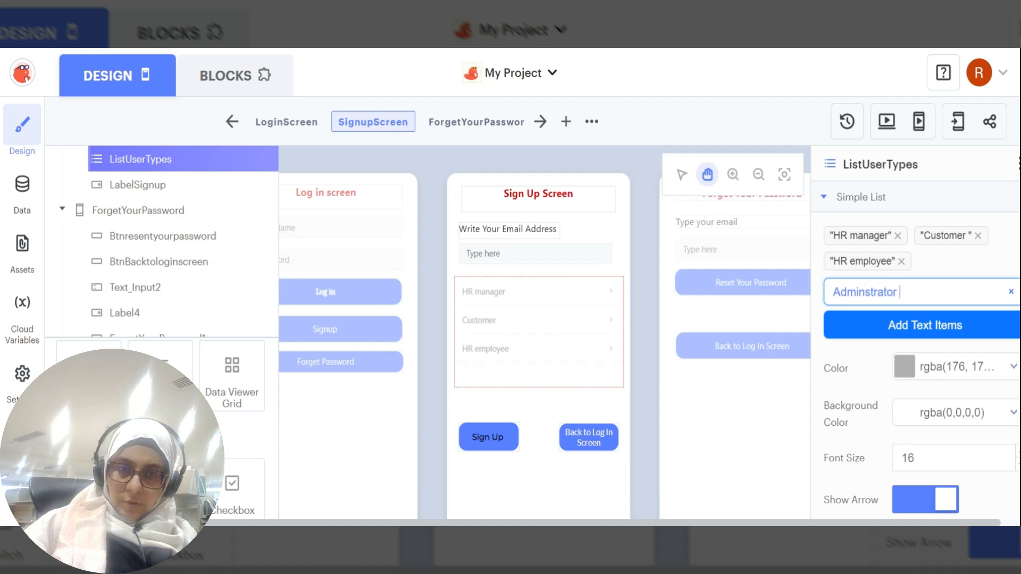
pyautogui.press('BackSpace')
pyautogui.press('BackSpace')
pyautogui.press('BackSpace')
pyautogui.press('BackSpace')
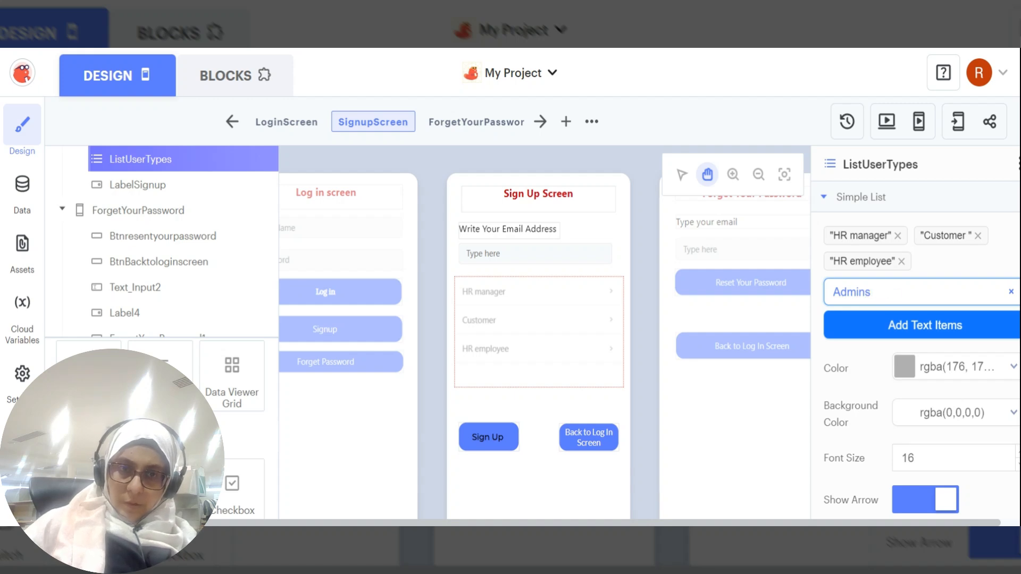
pyautogui.click(912, 325)
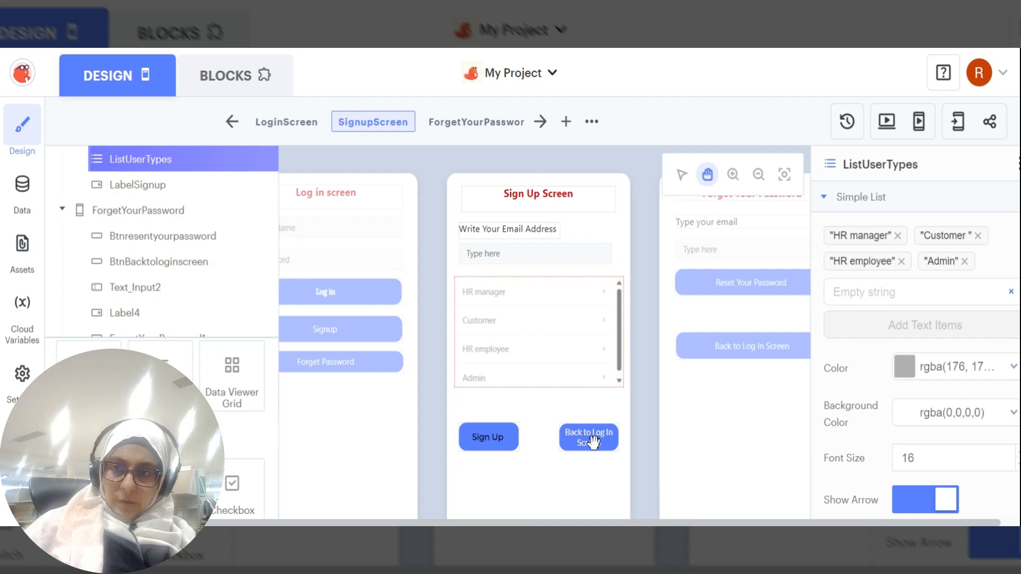
# Select BtnBacktologinscreen on the ForgetYourPassword screen and show that screen's blocks
pyautogui.click(175, 263)
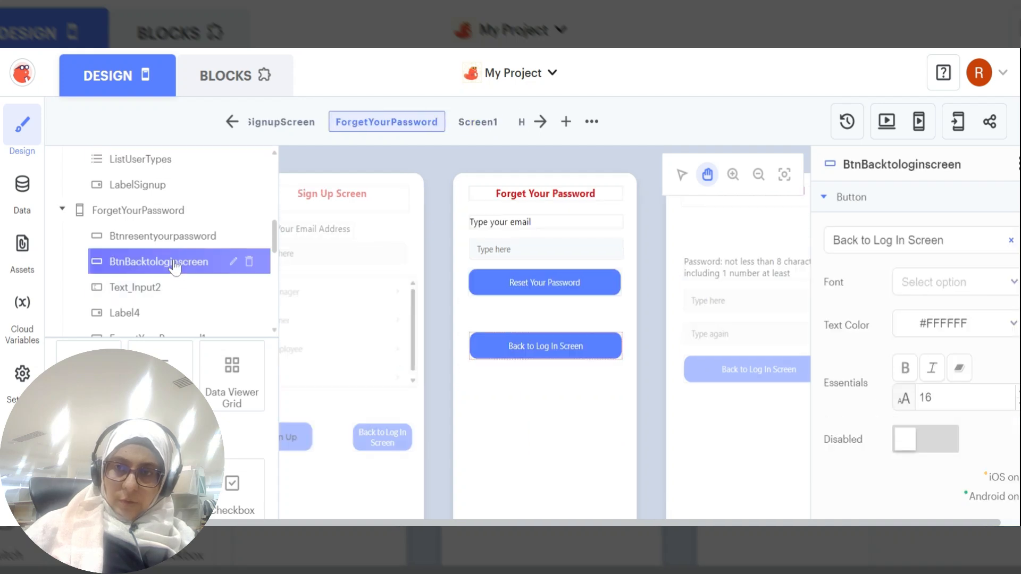
pyautogui.click(227, 85)
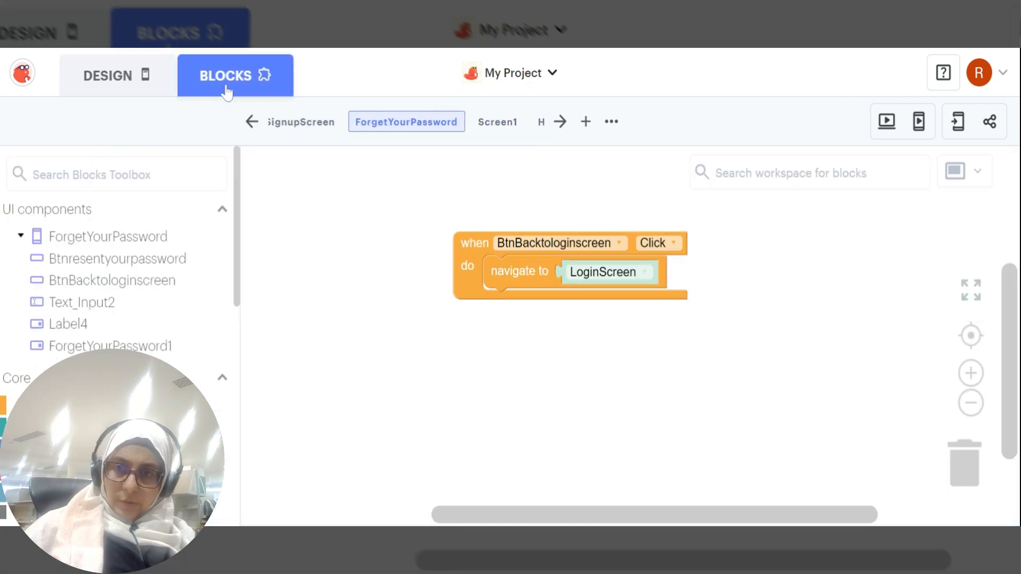